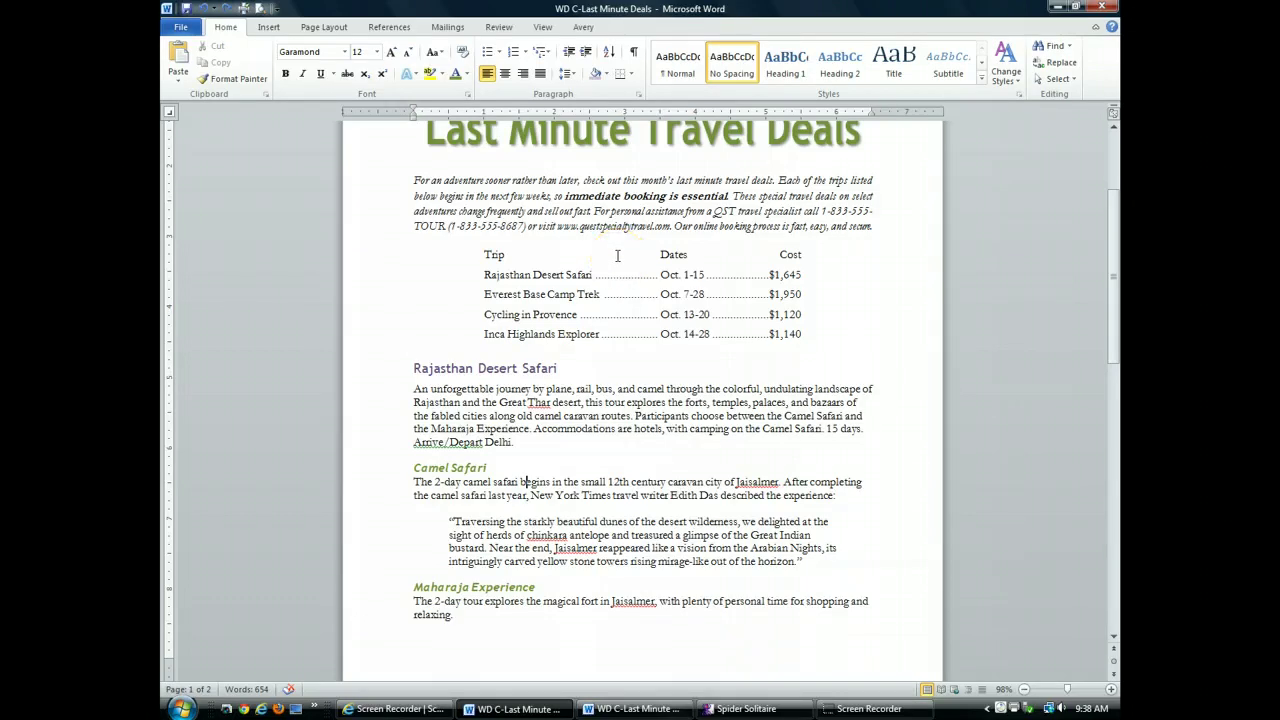
# Step: Shade the tabbed trip list, from the Trip heading row through Inca Highlands Explorer, with a light purple theme color
pyautogui.scroll(-2, 608, 305)
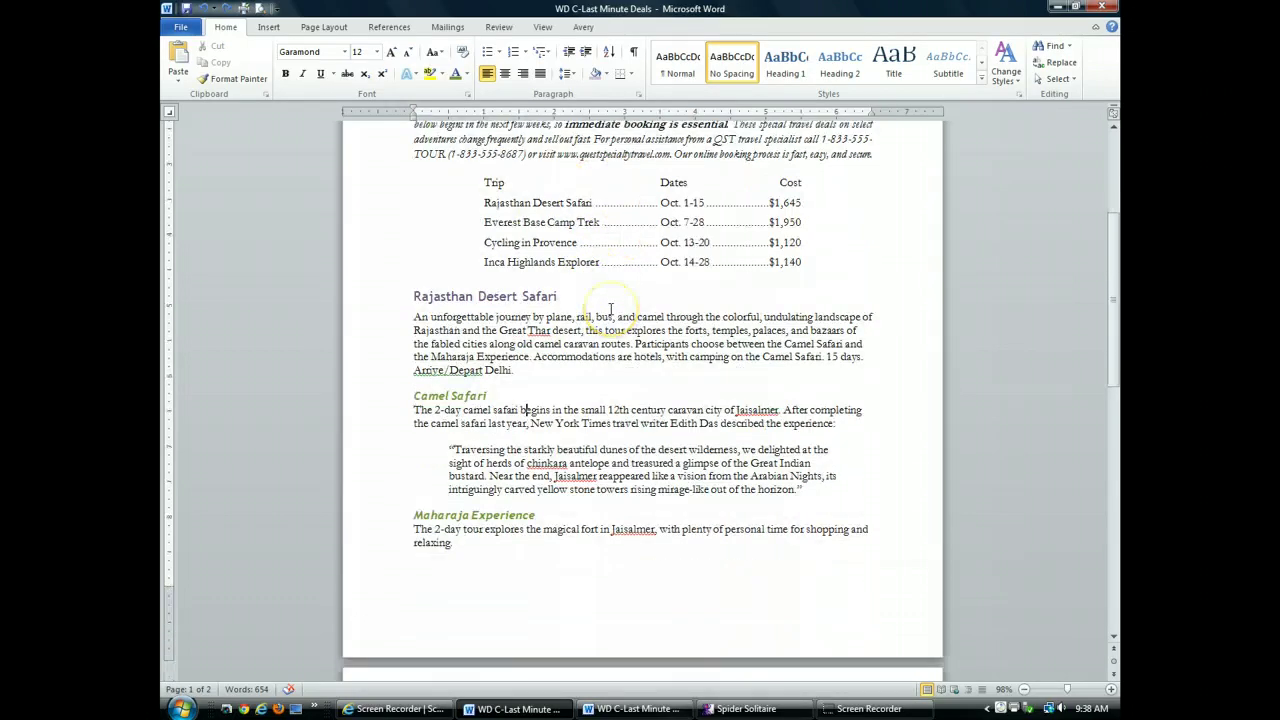
pyautogui.scroll(-1, 610, 308)
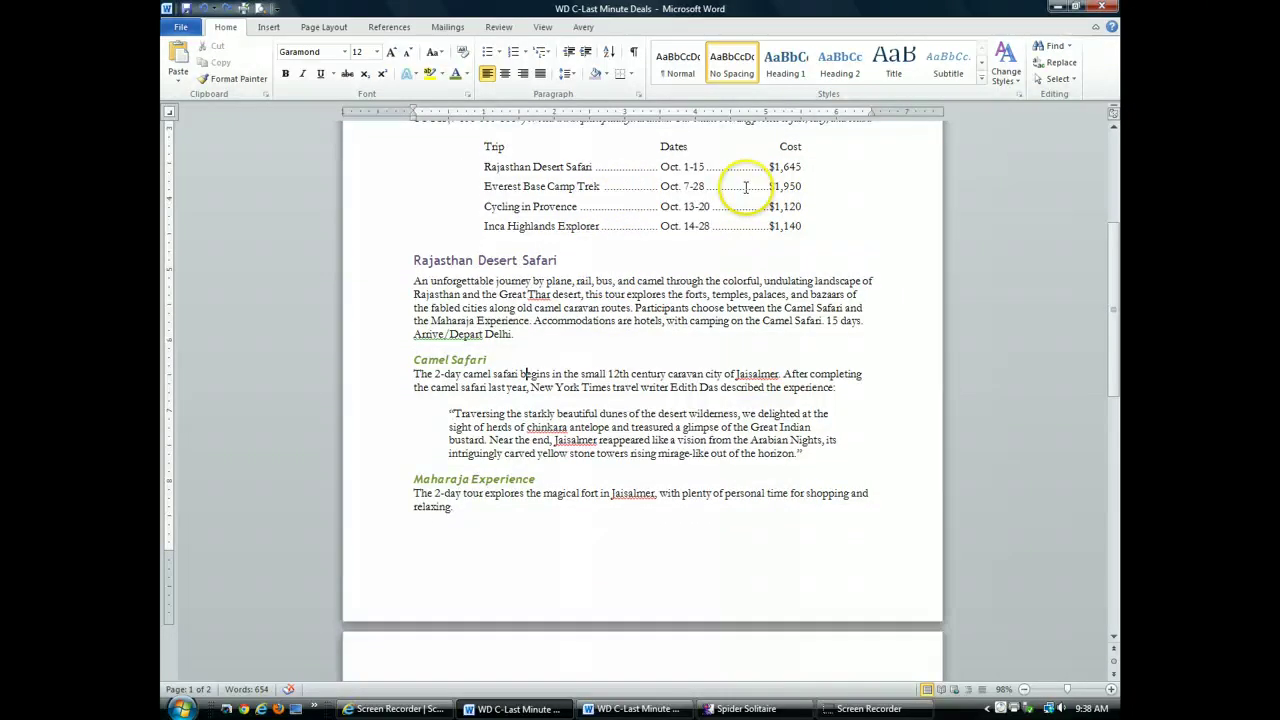
pyautogui.moveTo(363, 150); pyautogui.dragTo(368, 226)
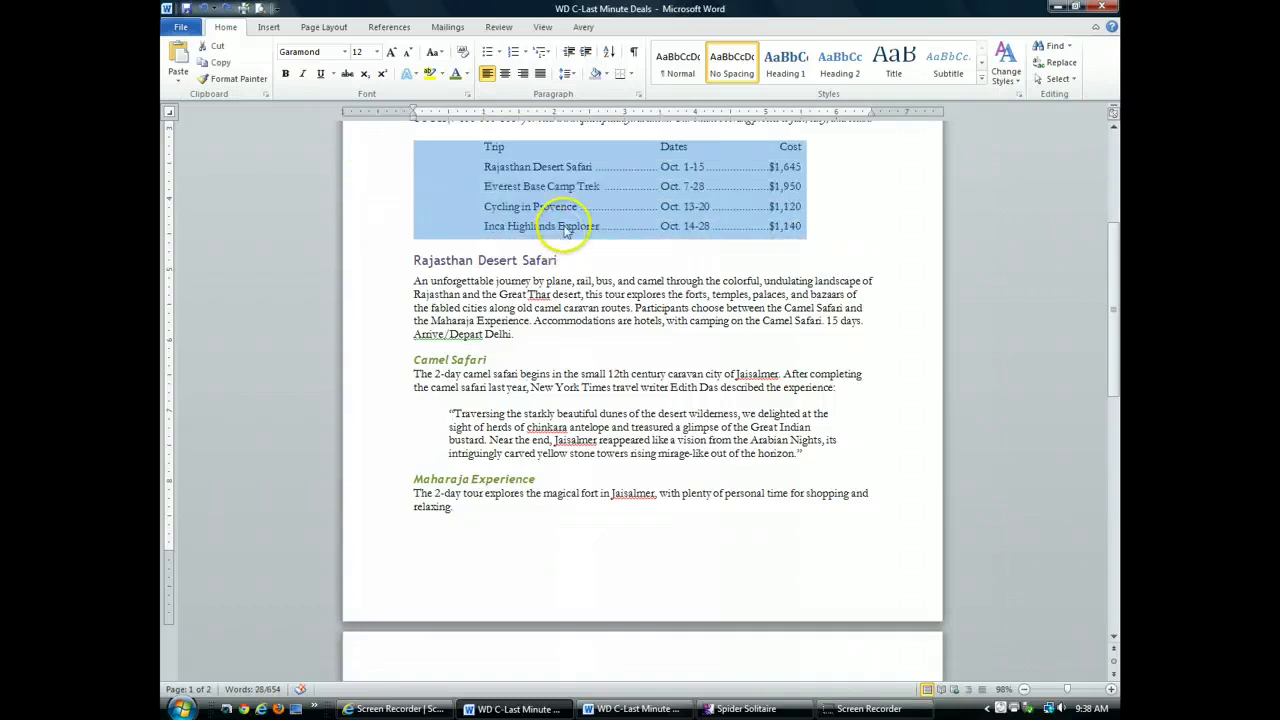
pyautogui.click(607, 75)
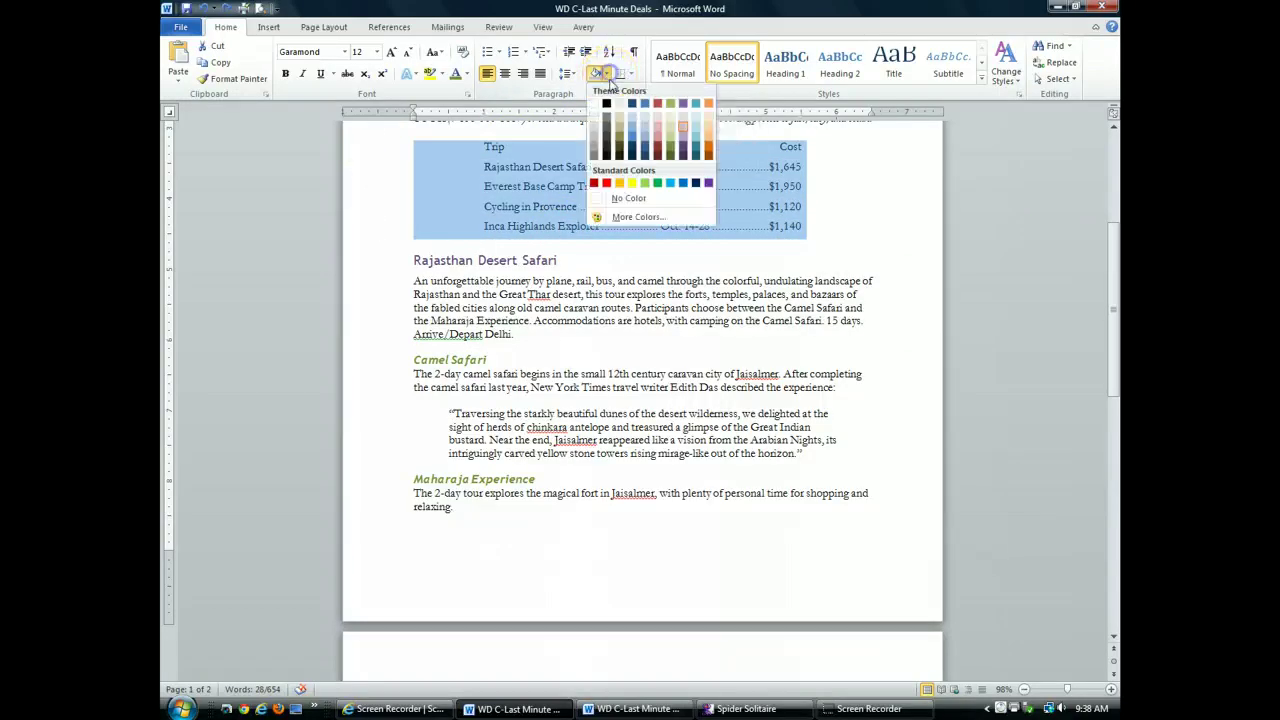
pyautogui.click(686, 133)
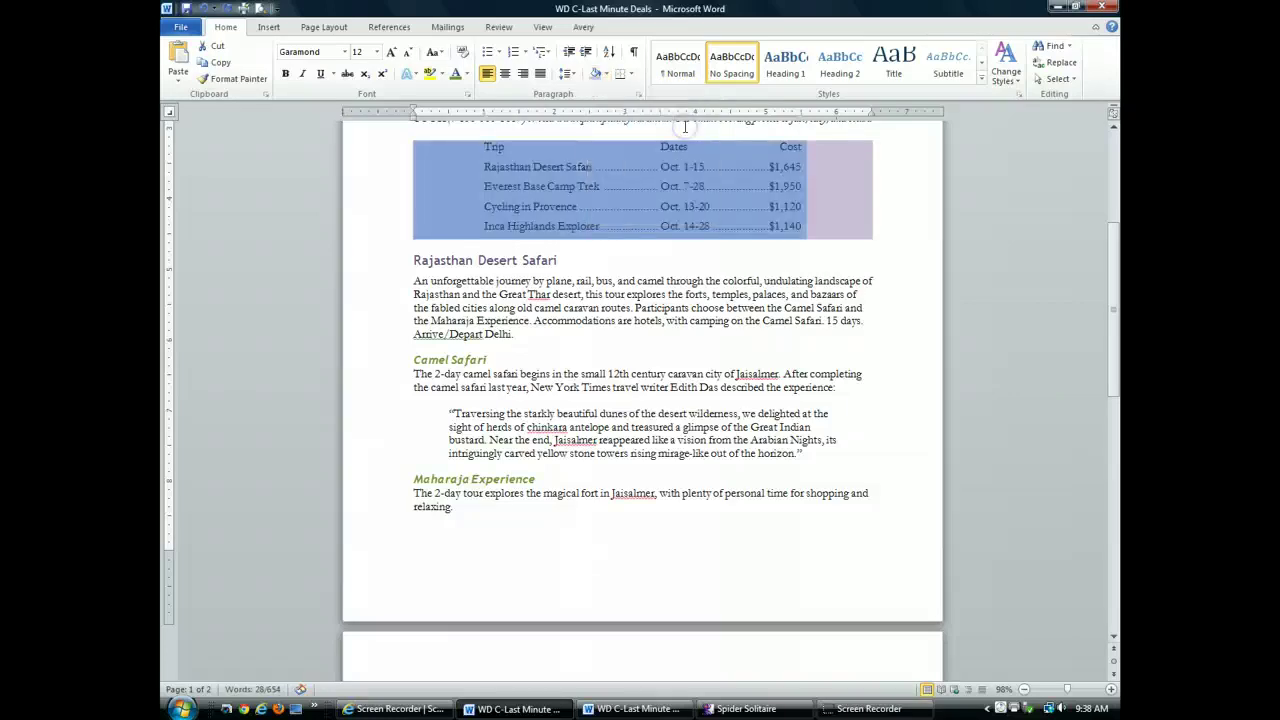
pyautogui.click(566, 307)
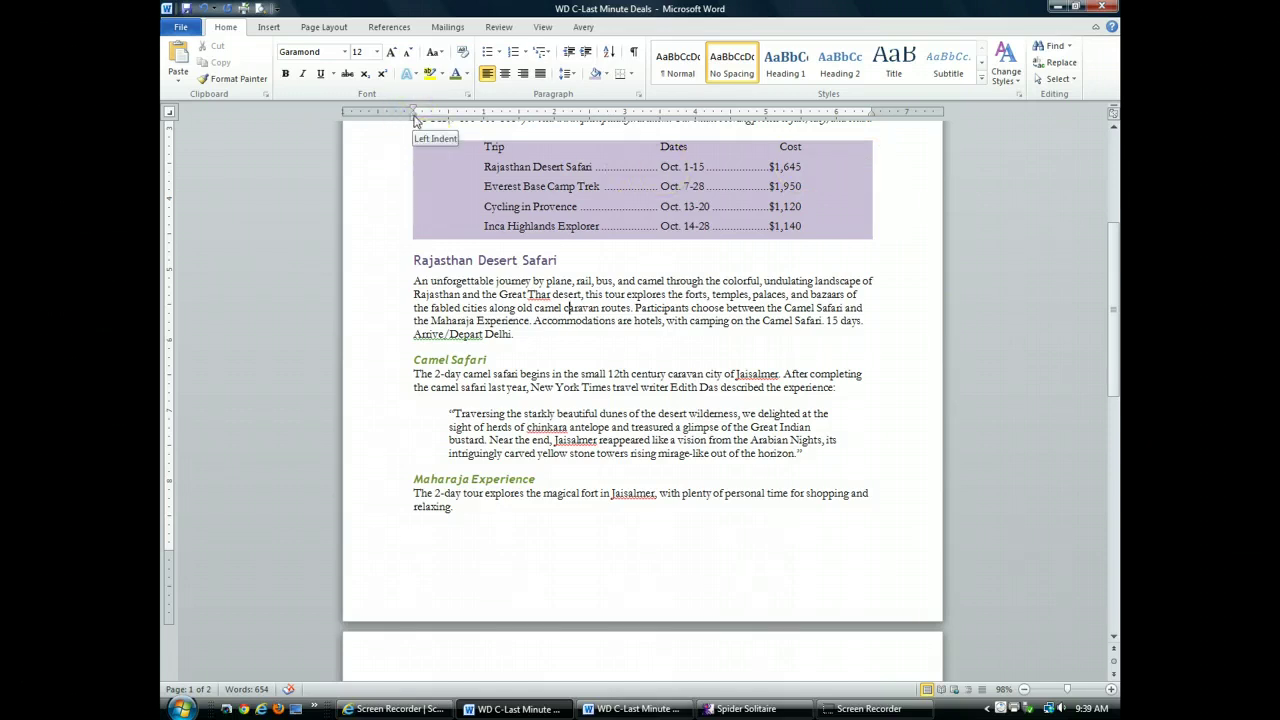
pyautogui.moveTo(414, 116); pyautogui.dragTo(466, 124)
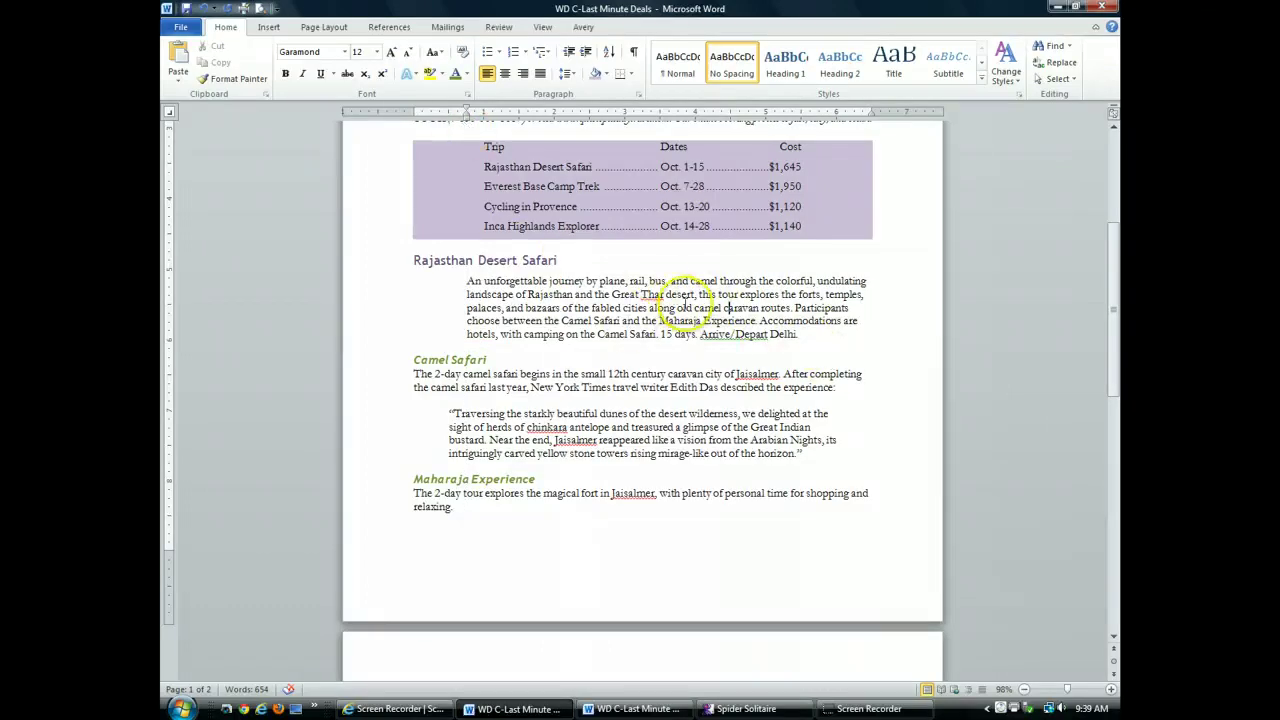
pyautogui.click(206, 10)
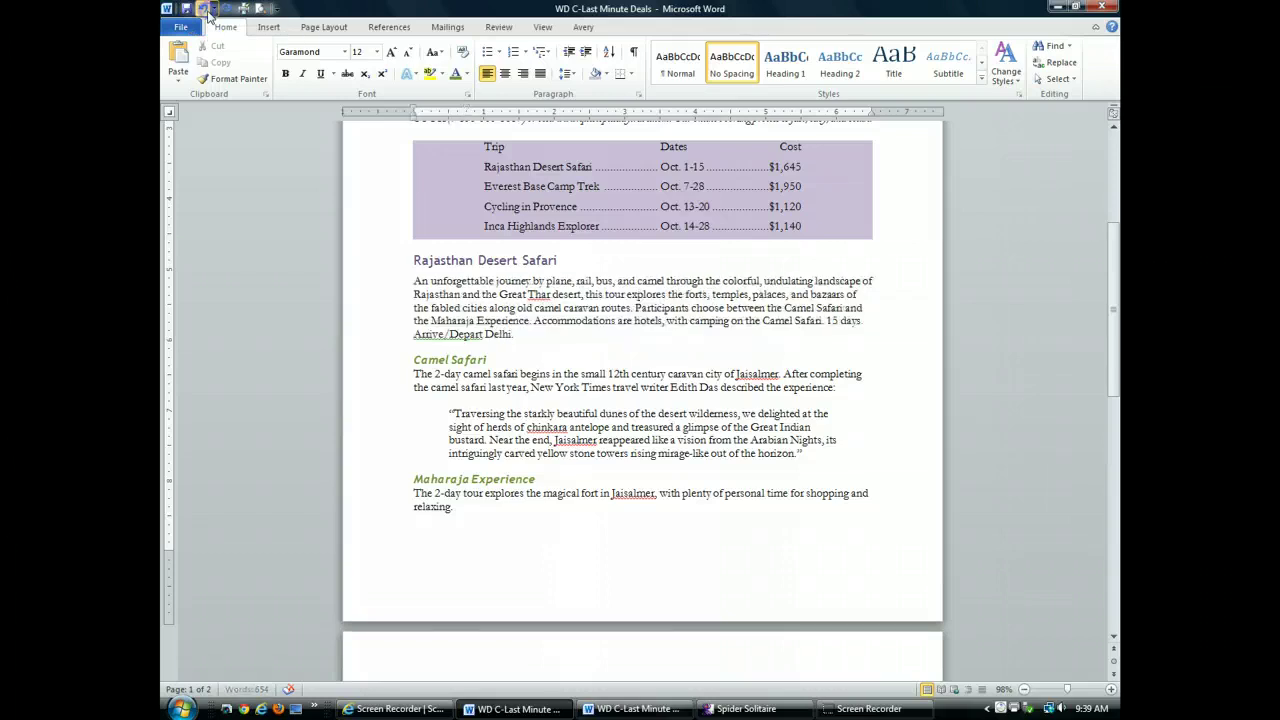
# Step: Set the shaded trip list's left indent to the 0.75-inch mark and its right indent to the 5.75-inch mark
pyautogui.click(381, 155)
pyautogui.moveTo(381, 155); pyautogui.dragTo(394, 231)
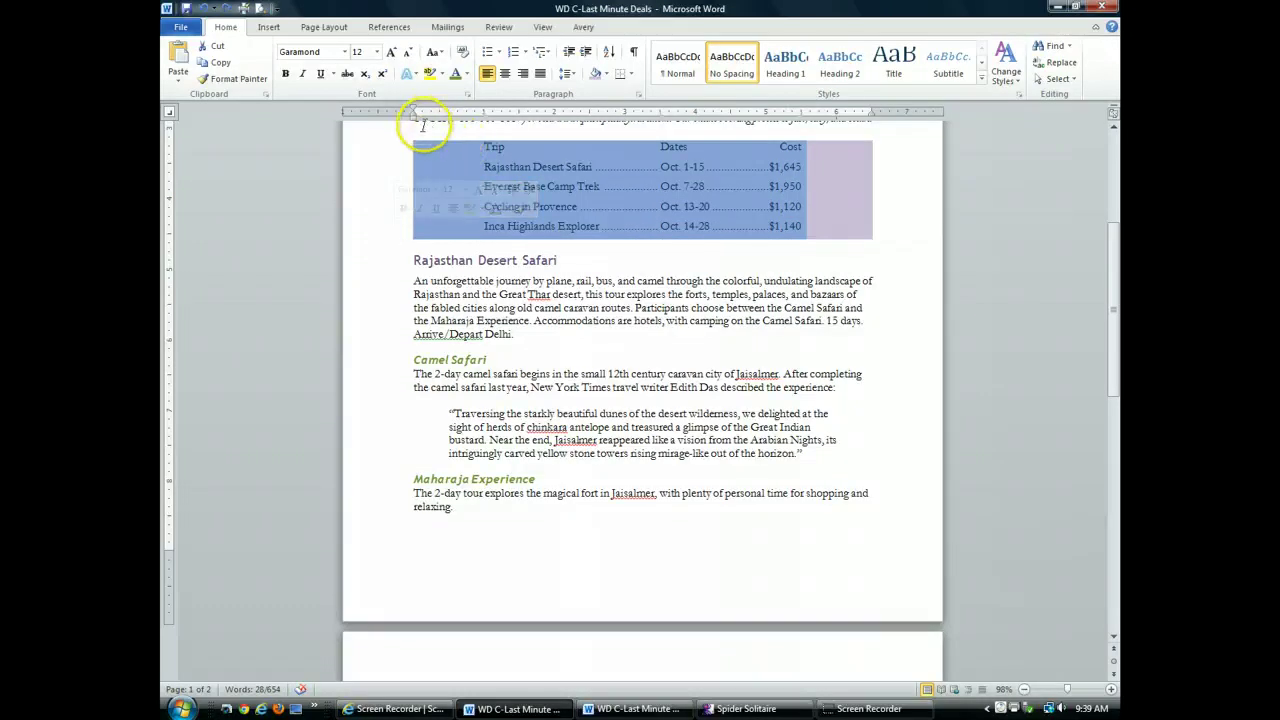
pyautogui.moveTo(415, 121); pyautogui.dragTo(467, 121)
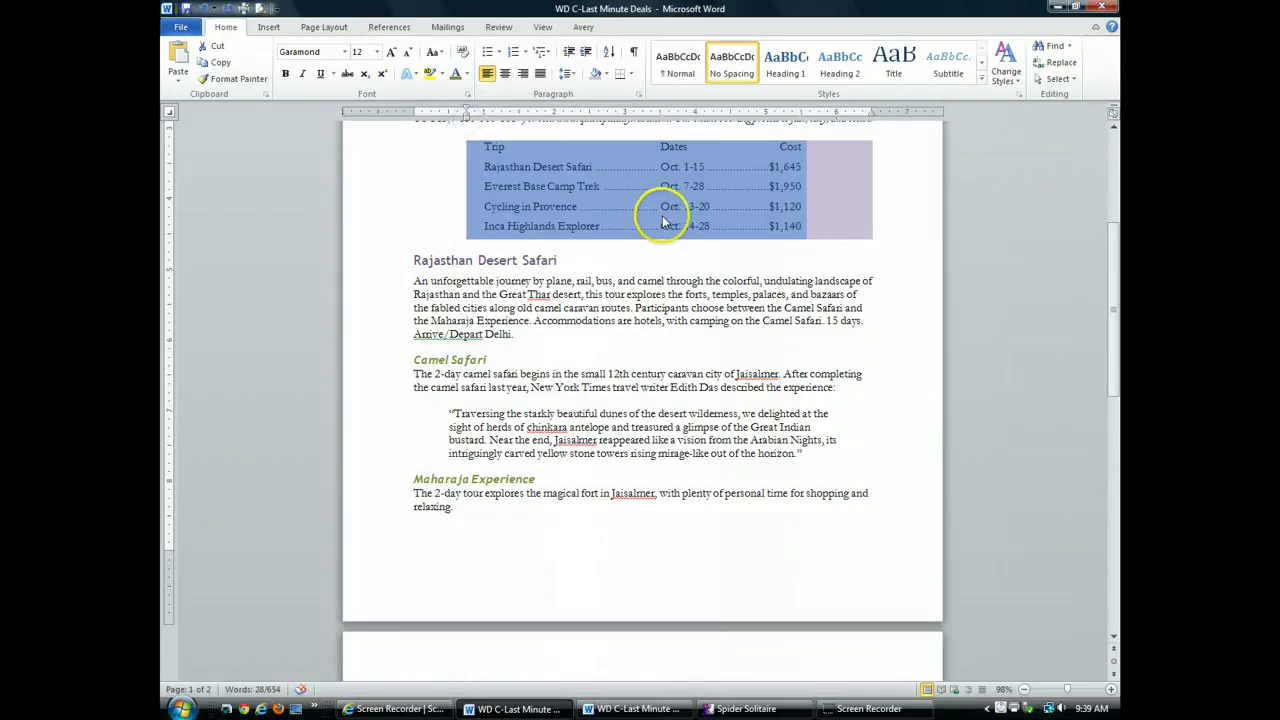
pyautogui.moveTo(873, 117); pyautogui.dragTo(818, 120)
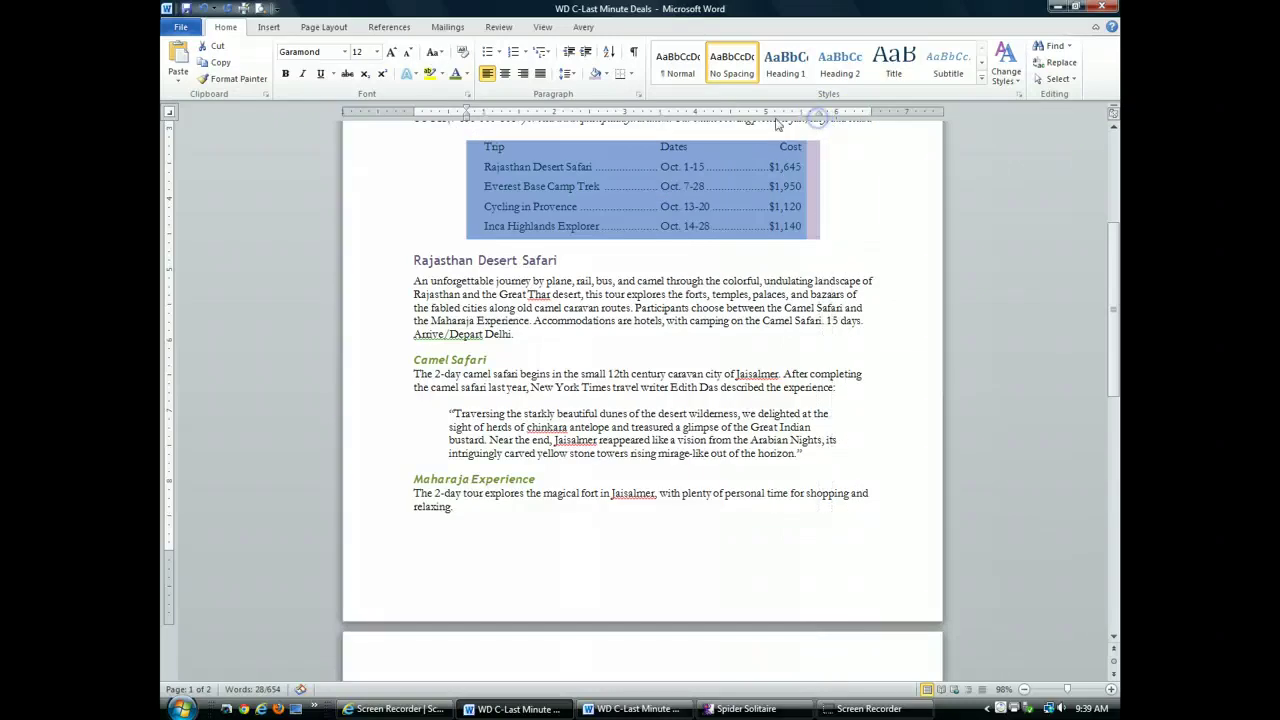
pyautogui.moveTo(413, 281); pyautogui.dragTo(572, 281)
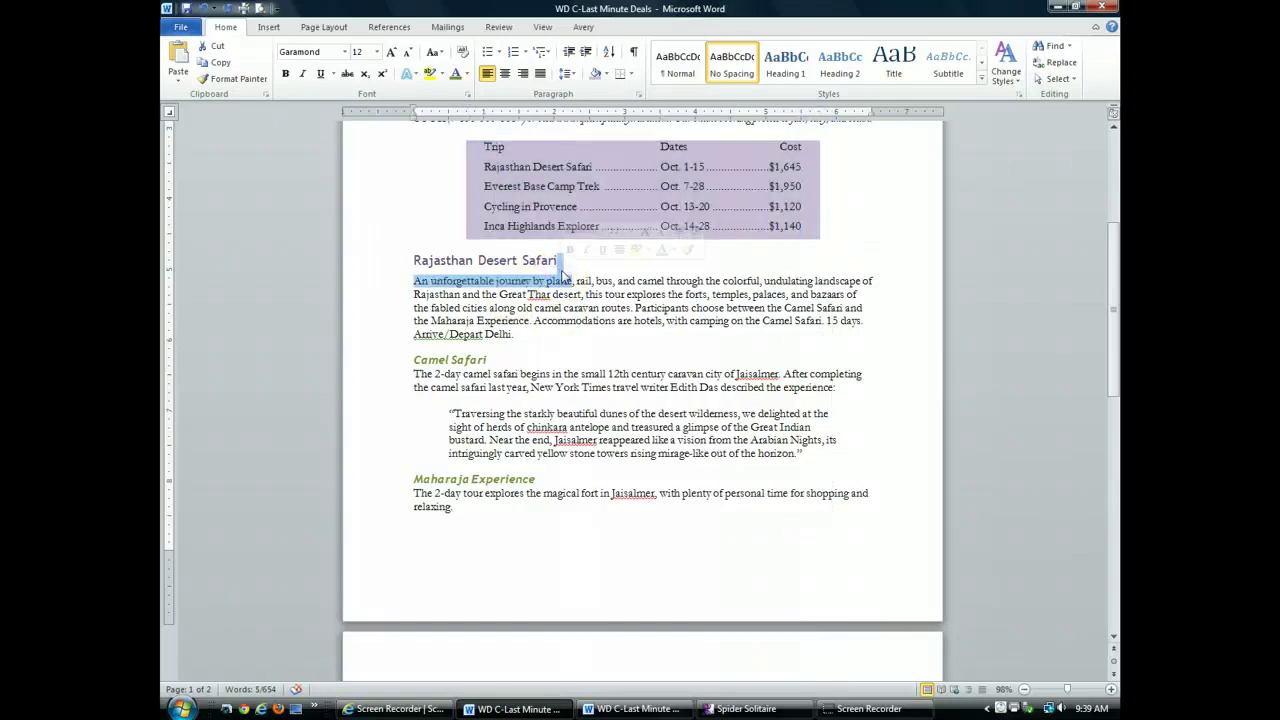
pyautogui.click(600, 304)
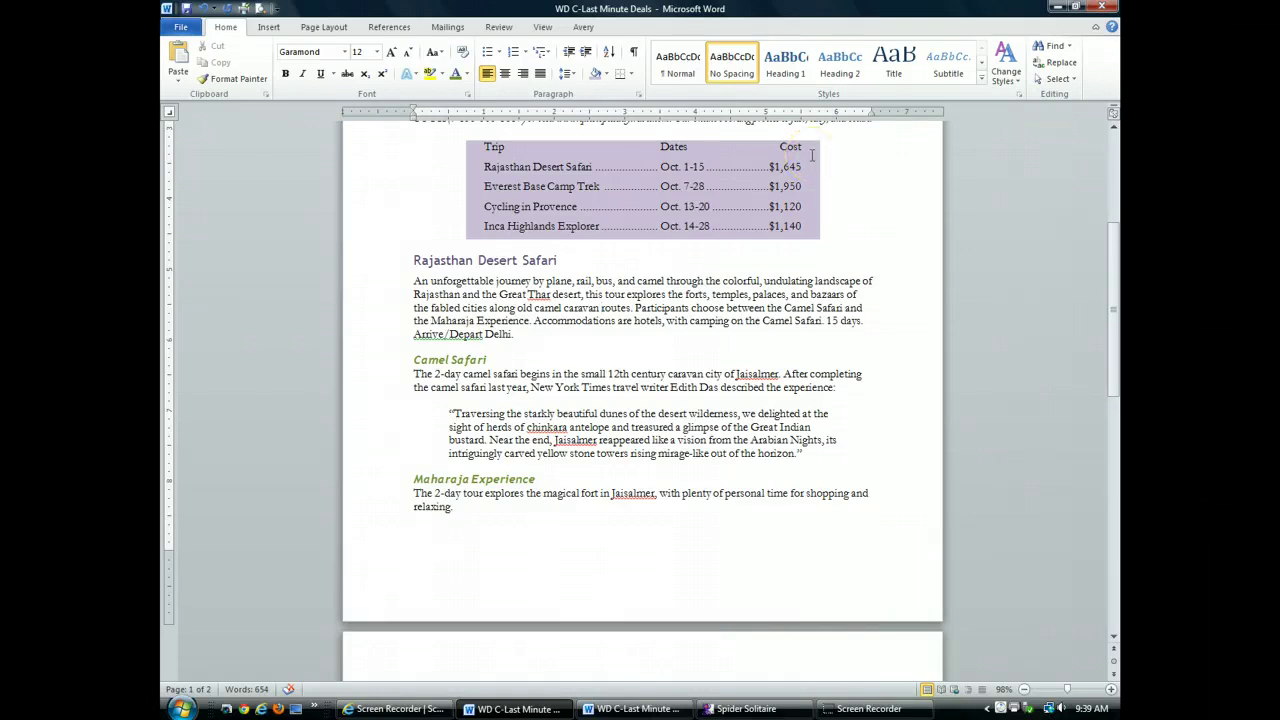
# Step: Apply outside borders around the shaded trip list
pyautogui.click(399, 149)
pyautogui.moveTo(397, 150); pyautogui.dragTo(408, 222)
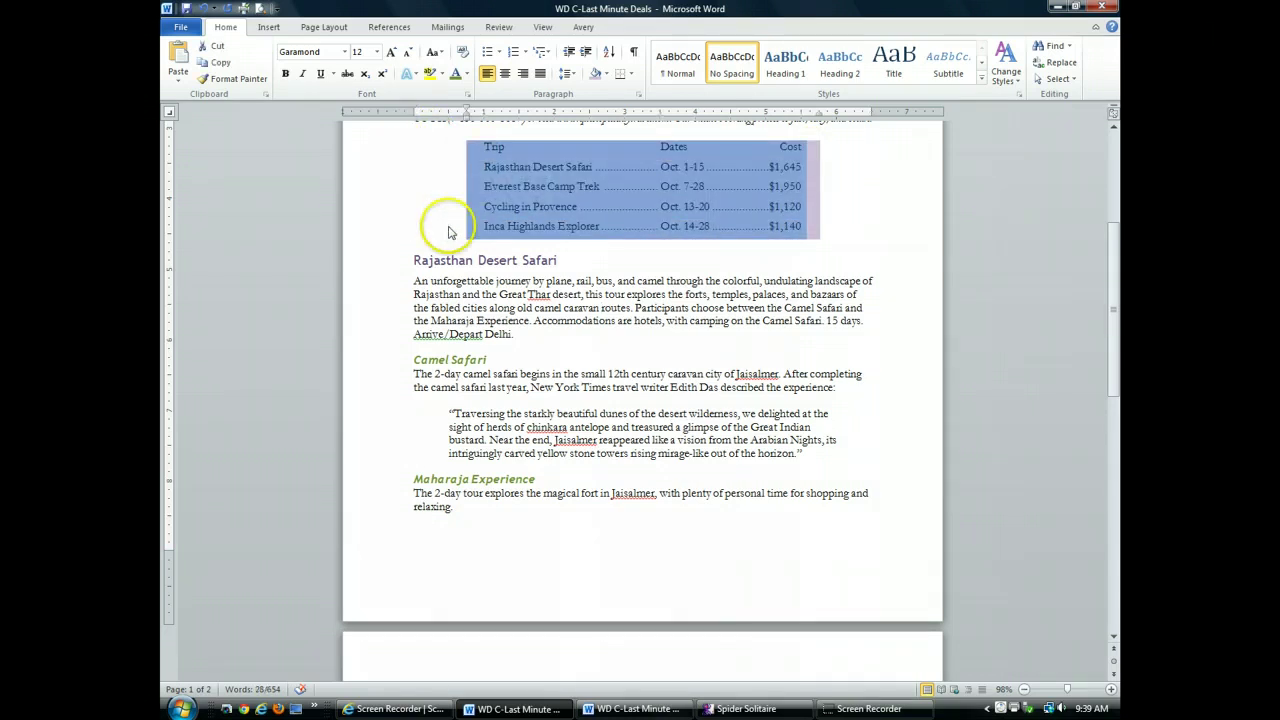
pyautogui.click(632, 78)
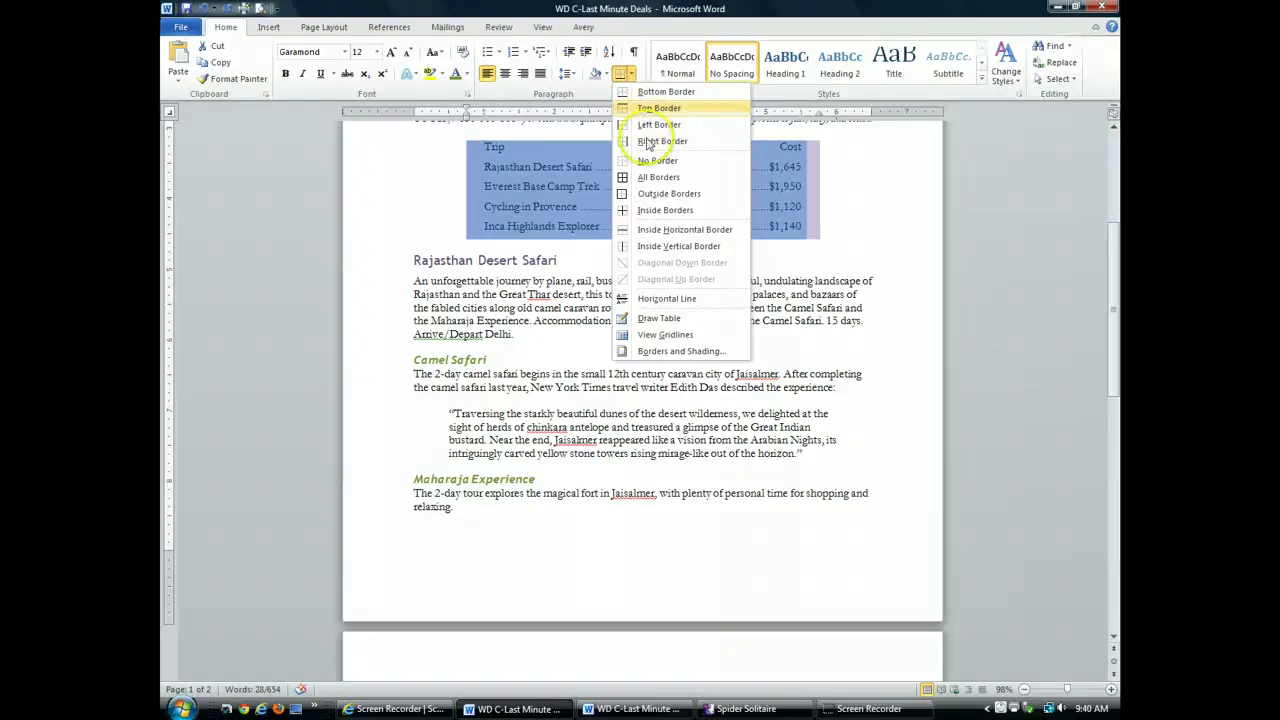
pyautogui.click(651, 196)
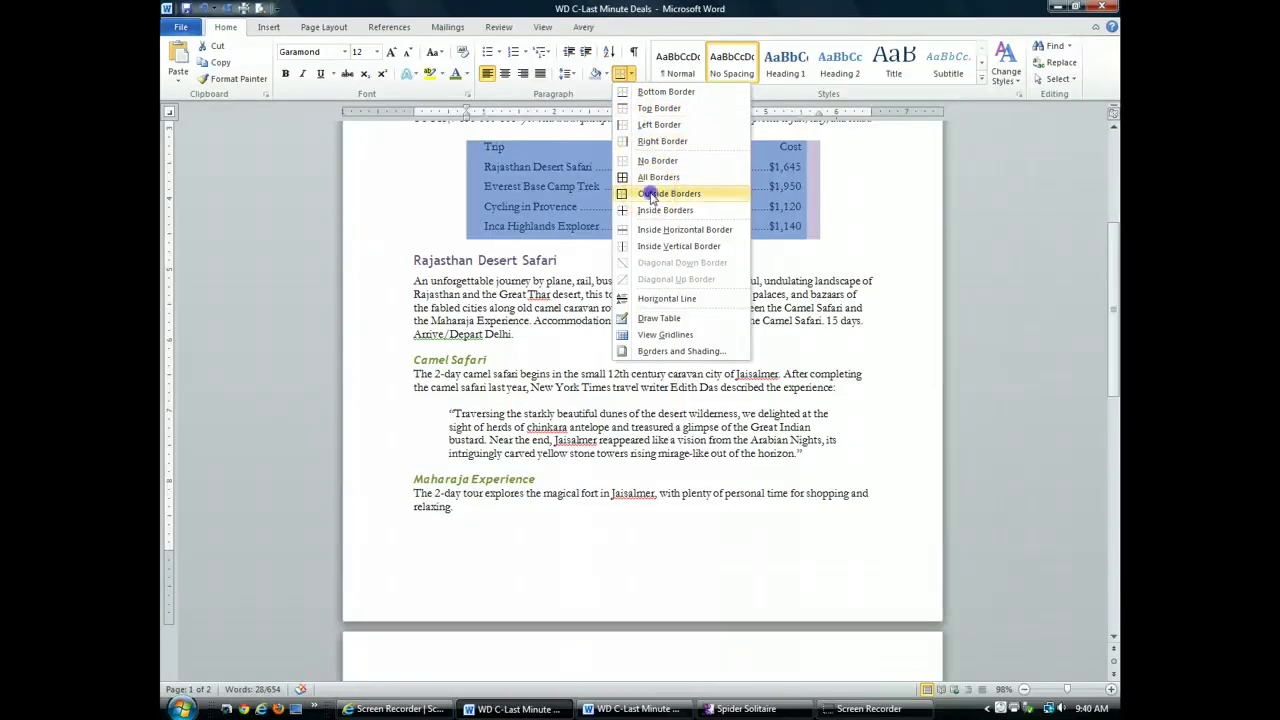
pyautogui.click(624, 334)
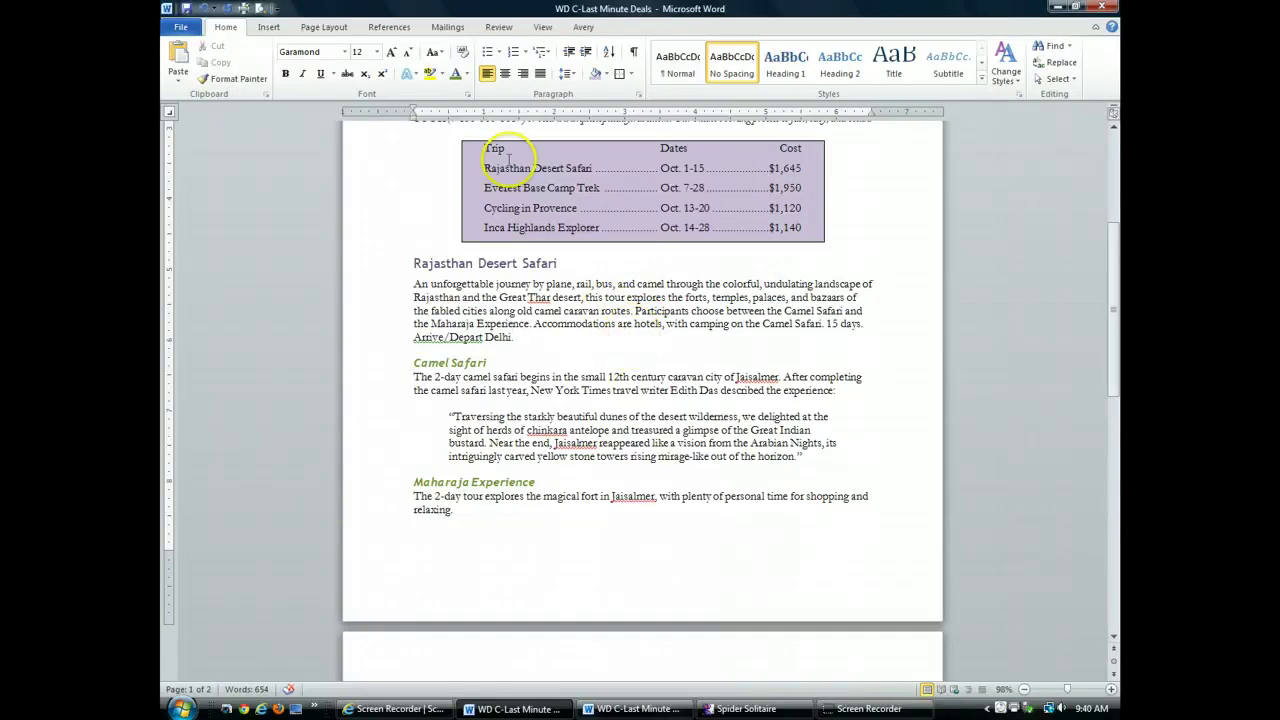
# Step: Remove all borders from the trip list
pyautogui.moveTo(371, 150); pyautogui.dragTo(371, 236)
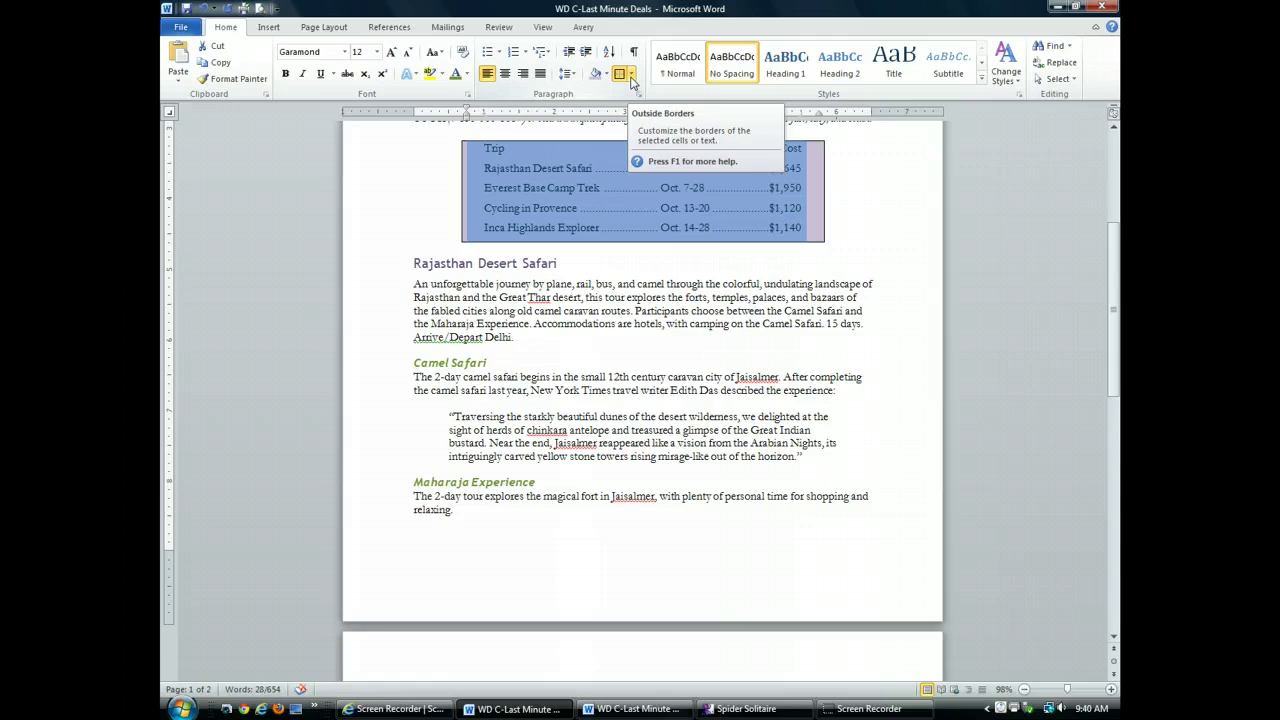
pyautogui.click(631, 76)
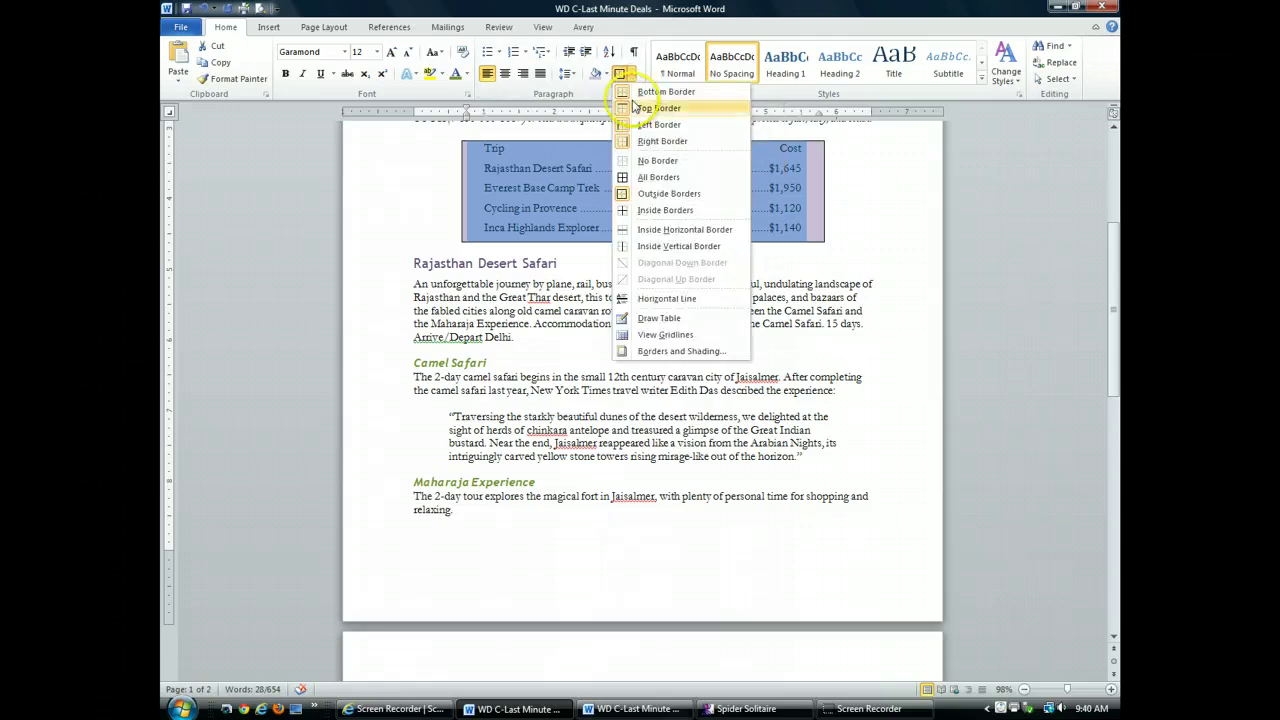
pyautogui.click(658, 161)
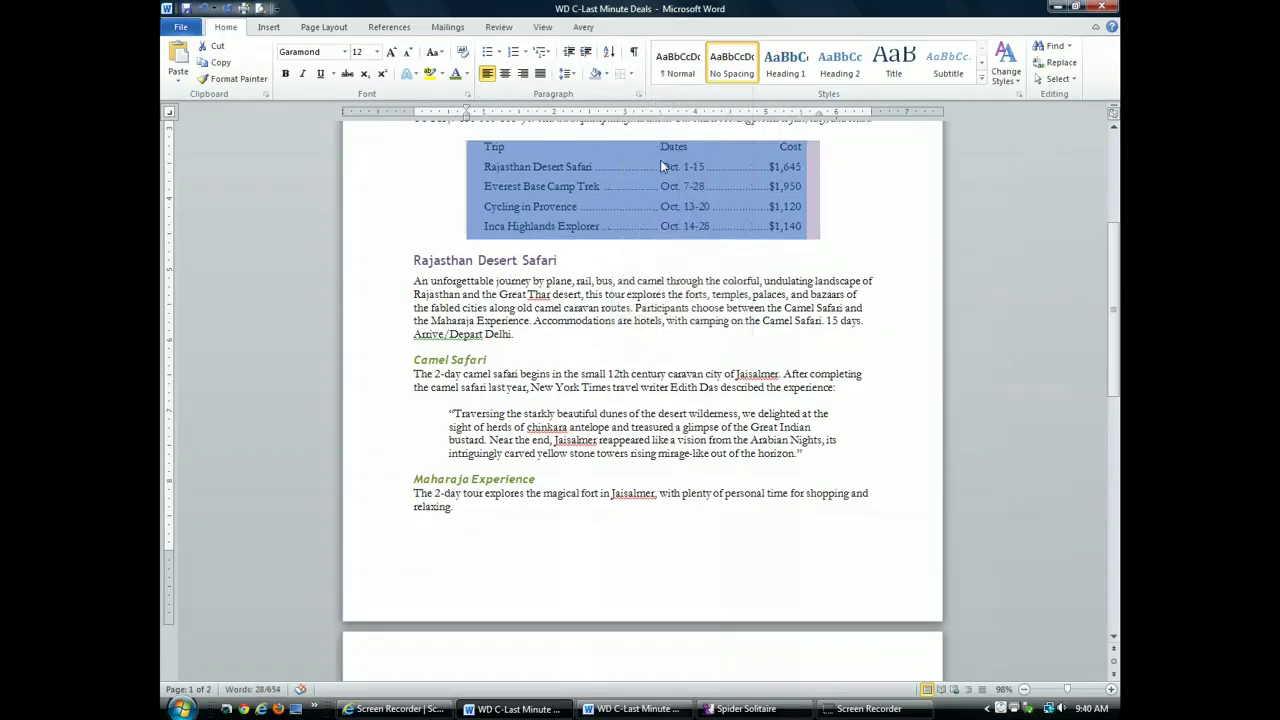
# Step: Configure a custom paragraph border for the trip list with the Box setting and a double-line style
pyautogui.click(632, 77)
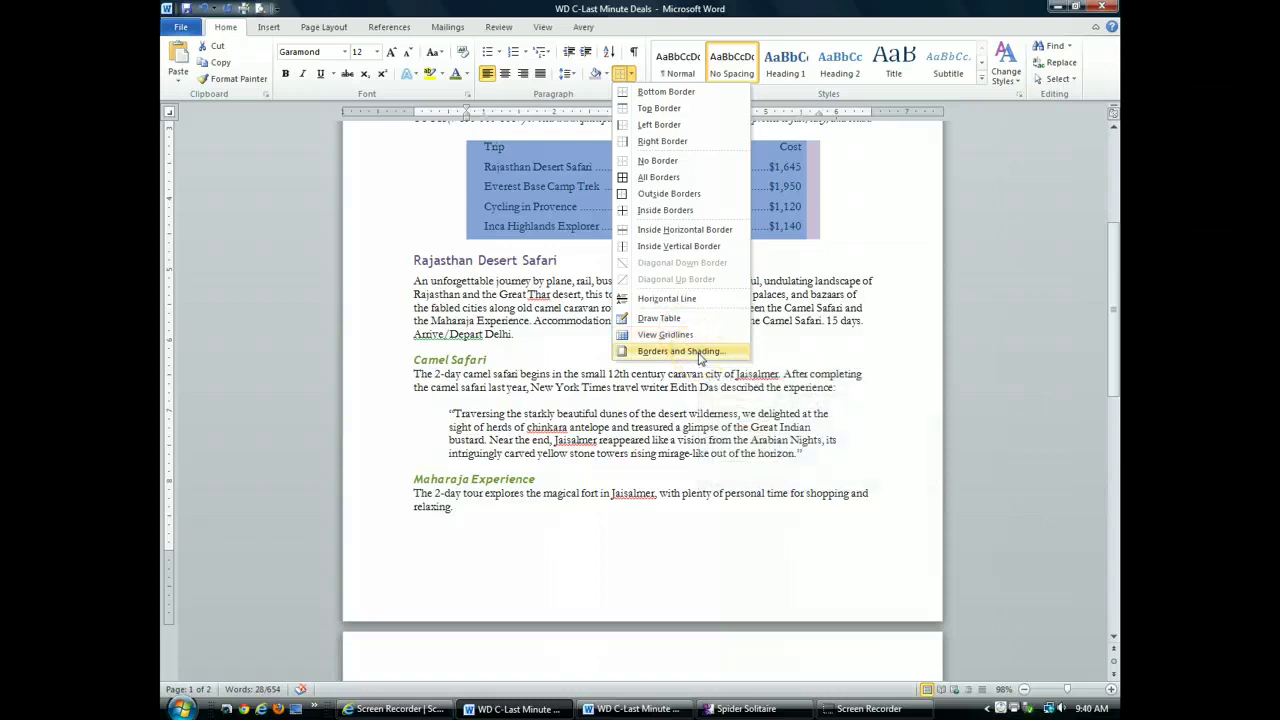
pyautogui.click(700, 352)
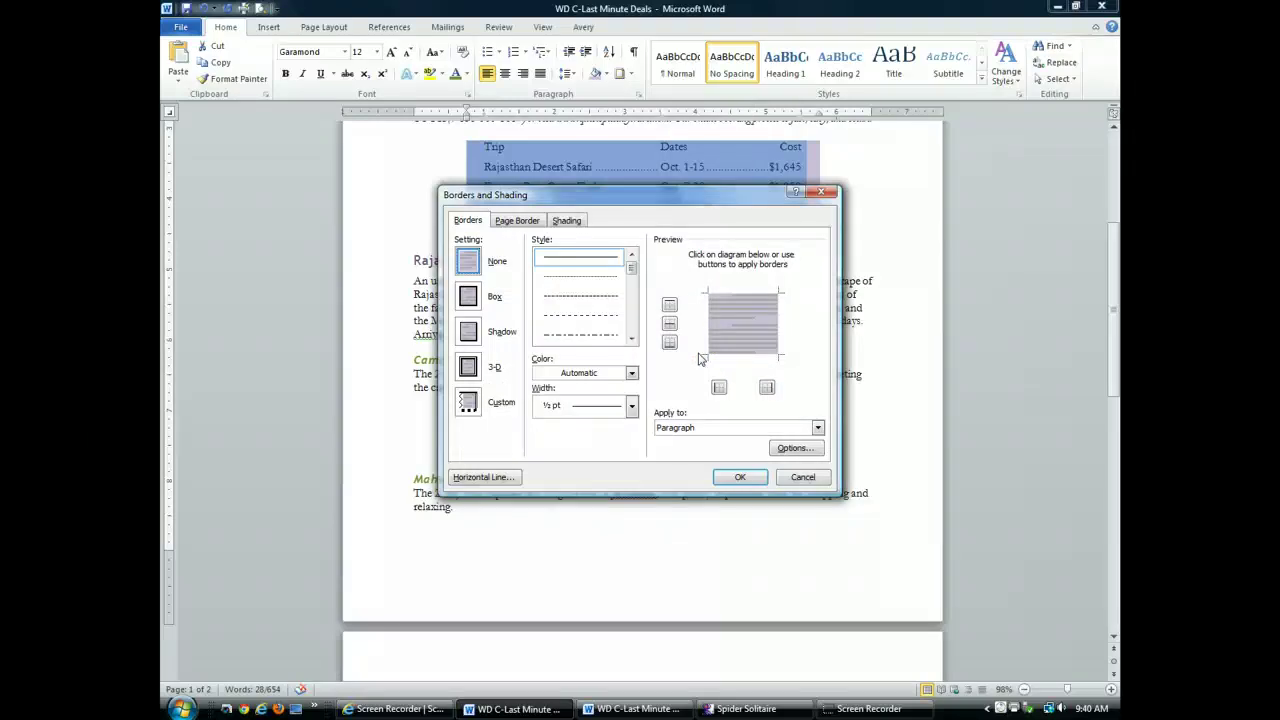
pyautogui.click(669, 323)
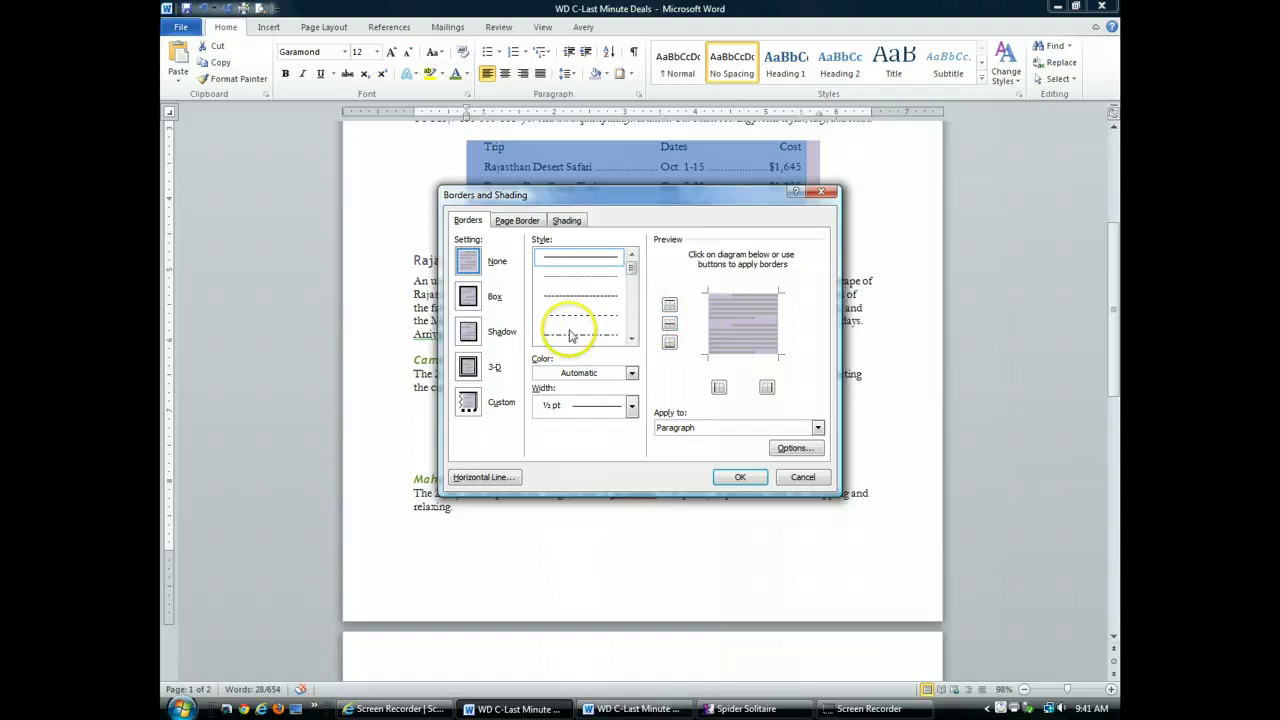
pyautogui.click(468, 297)
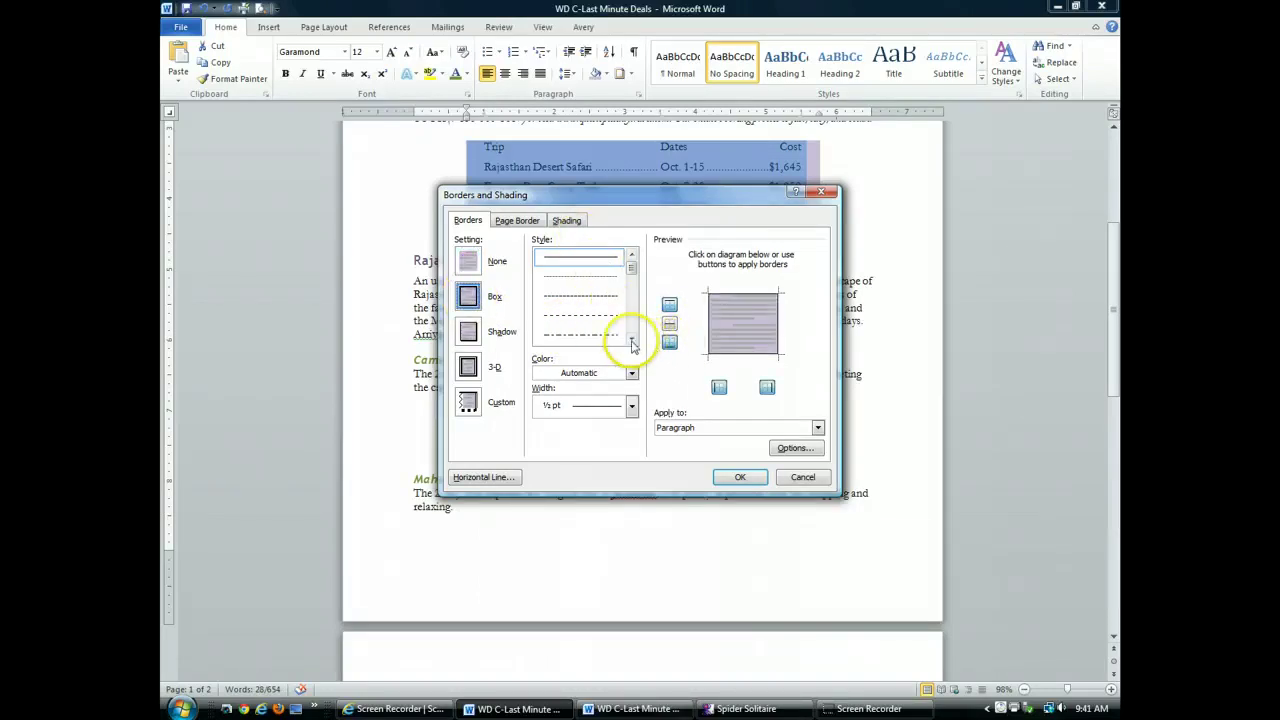
pyautogui.click(632, 339)
pyautogui.click(632, 339)
pyautogui.click(632, 339)
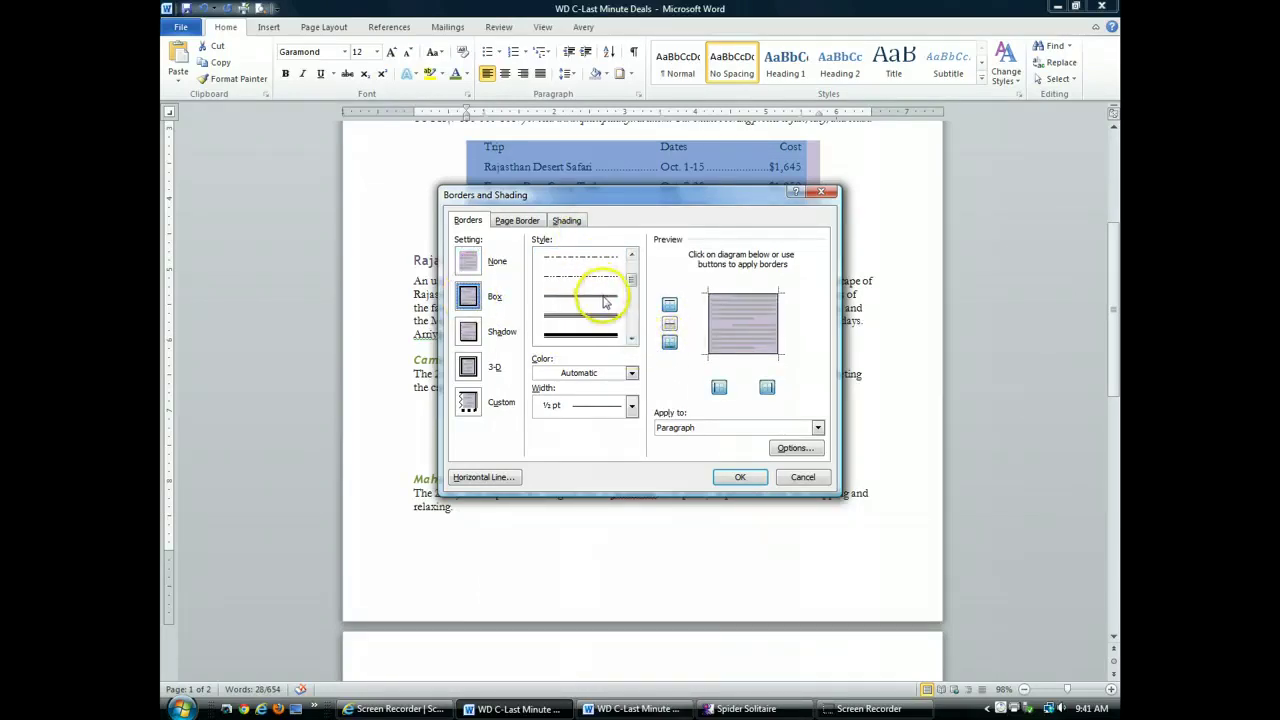
pyautogui.click(603, 296)
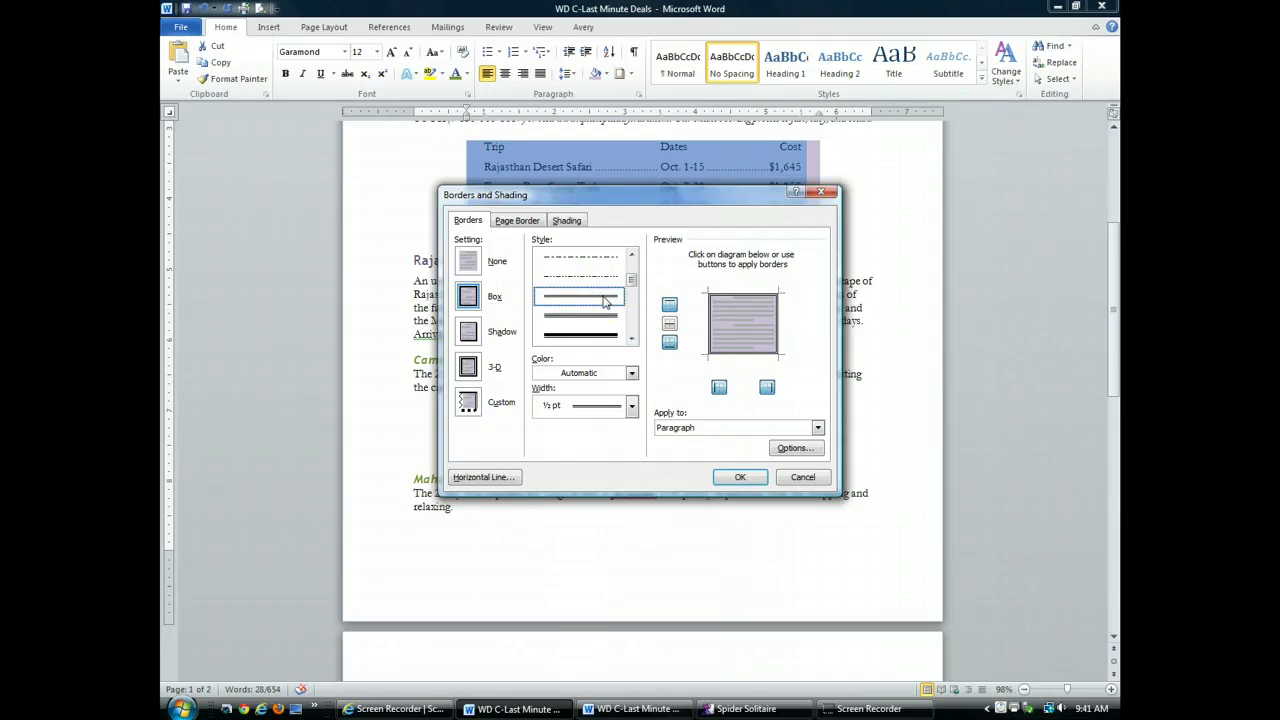
# Step: Set the box border's color to Purple, Accent 4, Darker 25% and its width to 1½ pt, and apply it to the trip list
pyautogui.click(632, 373)
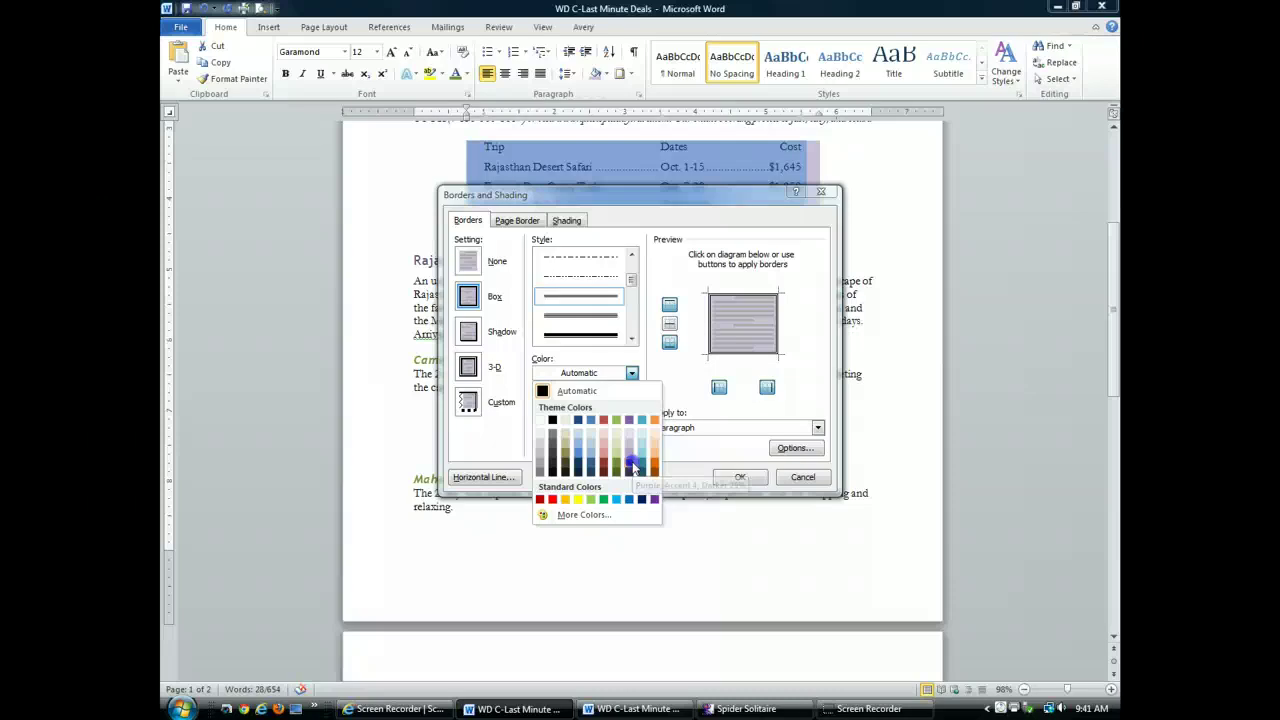
pyautogui.click(630, 468)
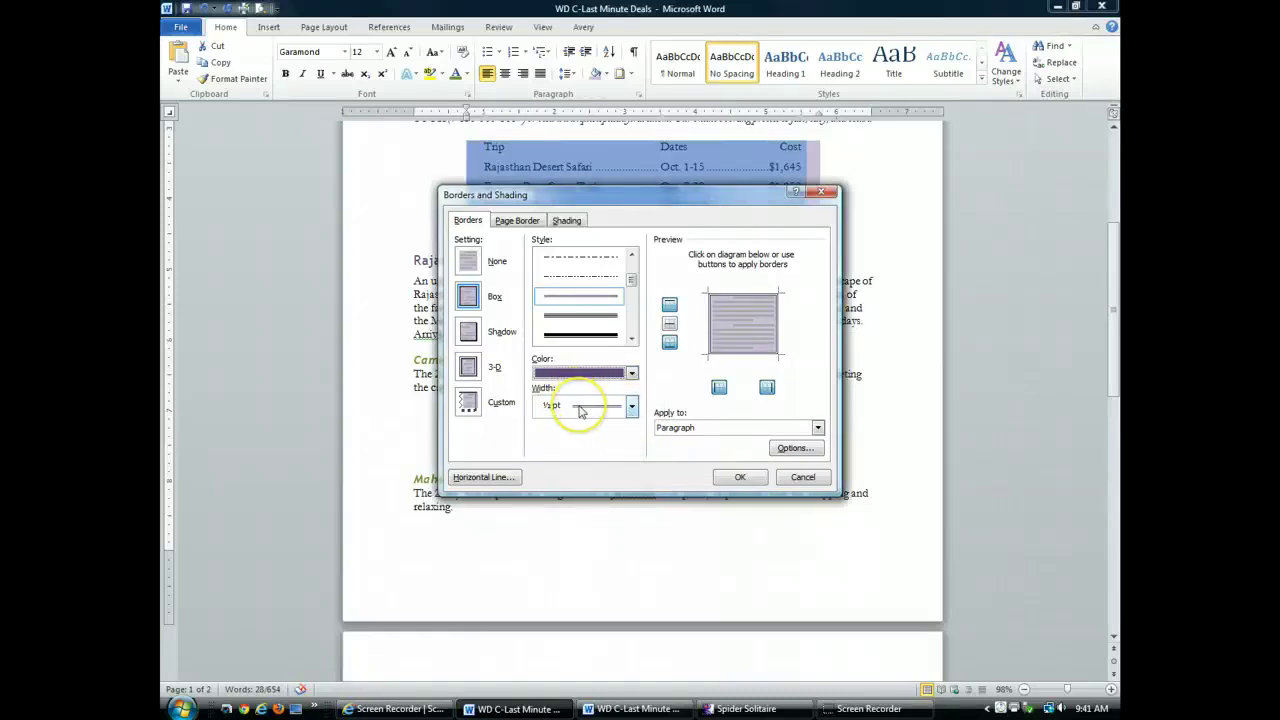
pyautogui.click(632, 407)
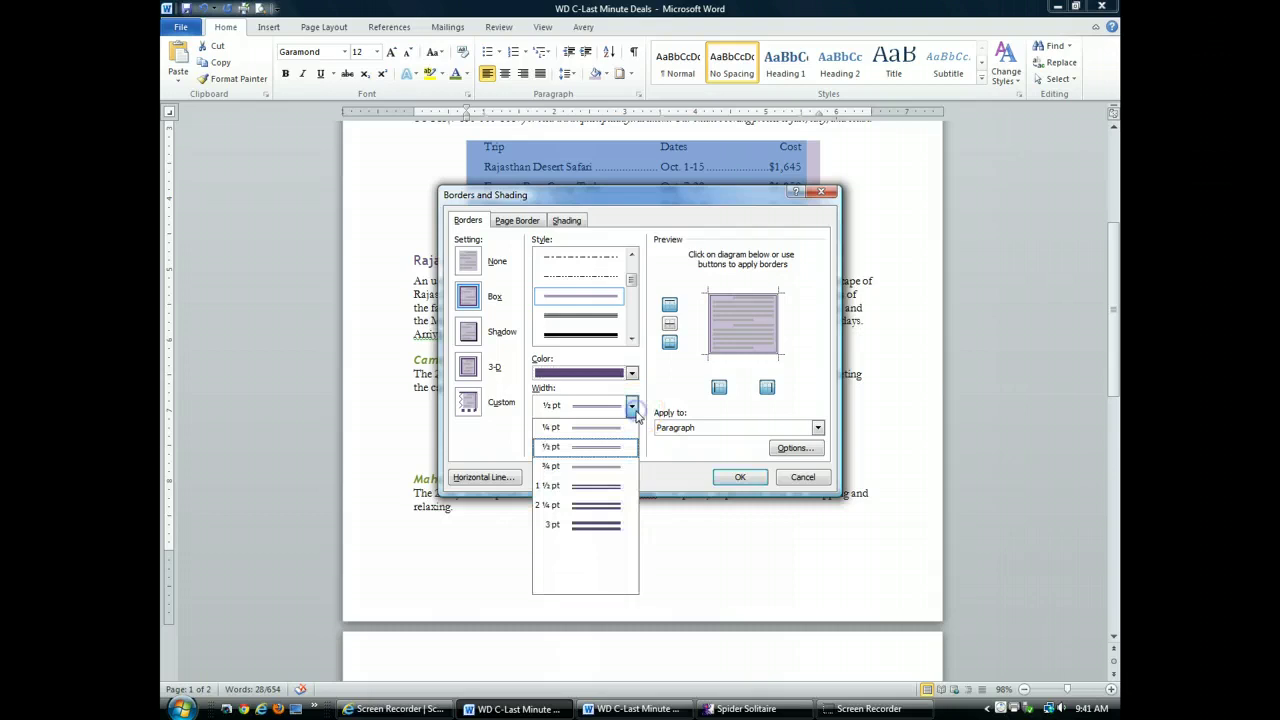
pyautogui.click(620, 487)
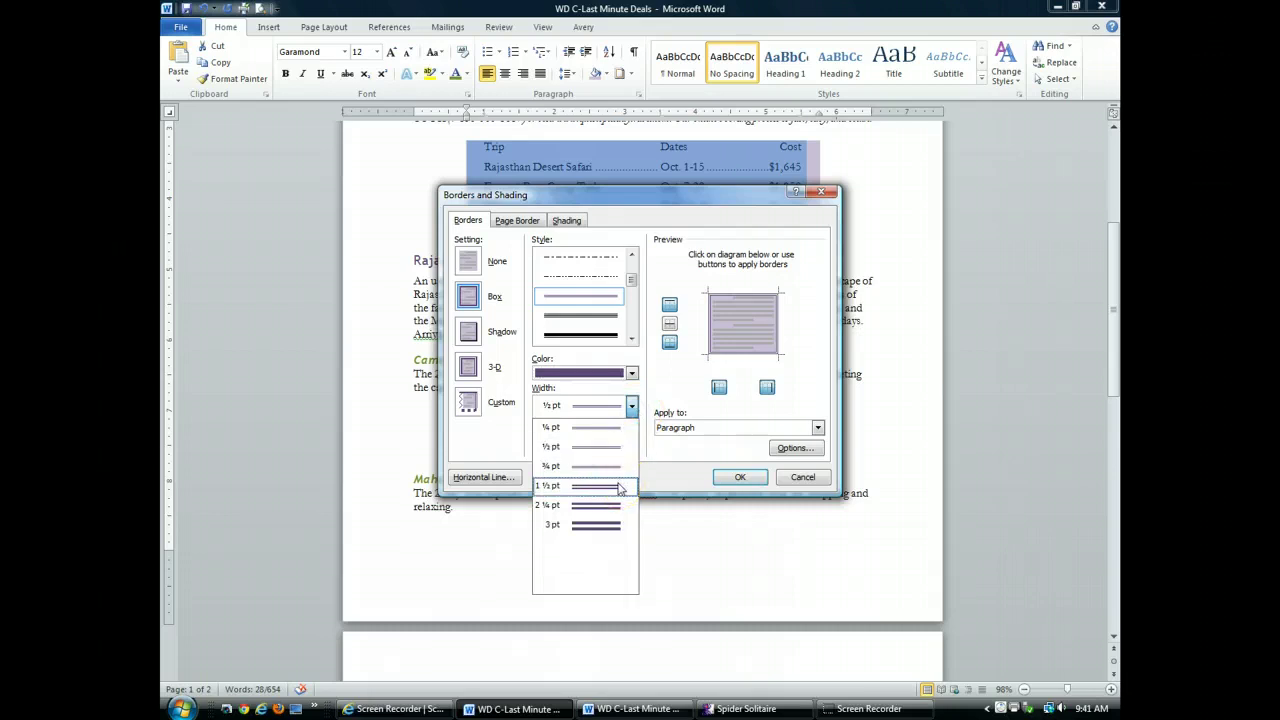
pyautogui.click(619, 486)
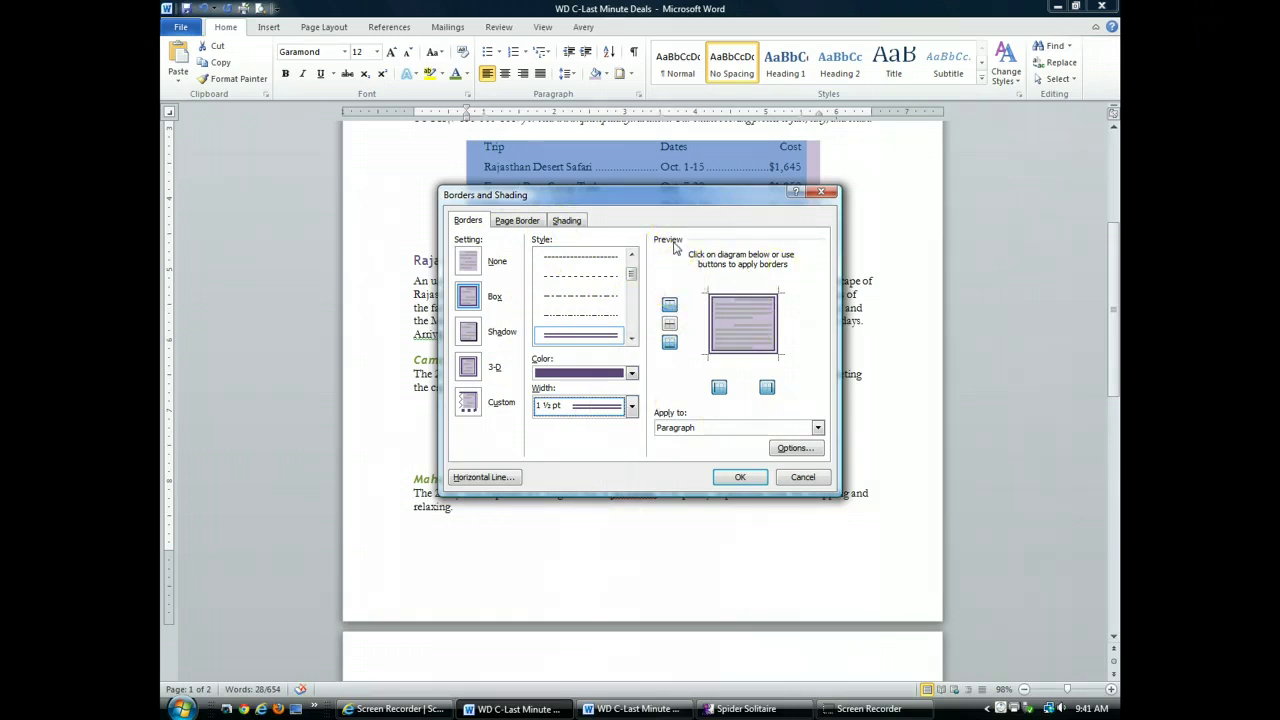
pyautogui.click(742, 478)
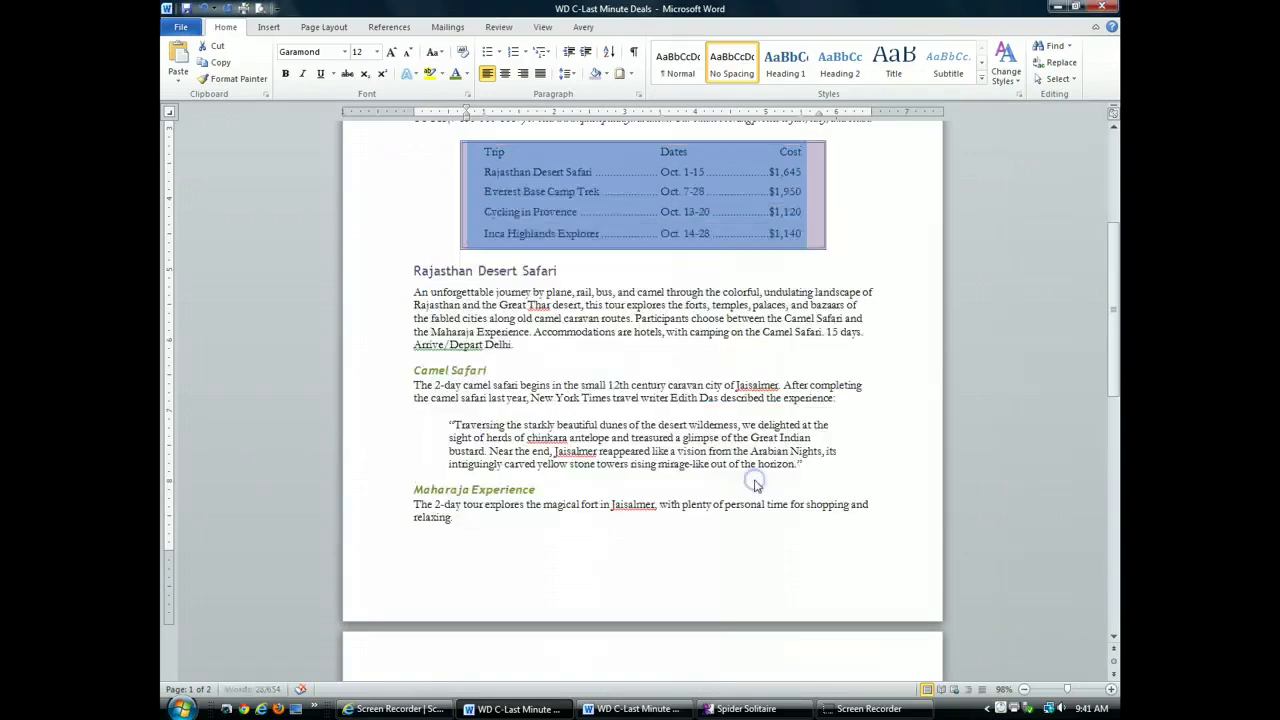
pyautogui.click(615, 334)
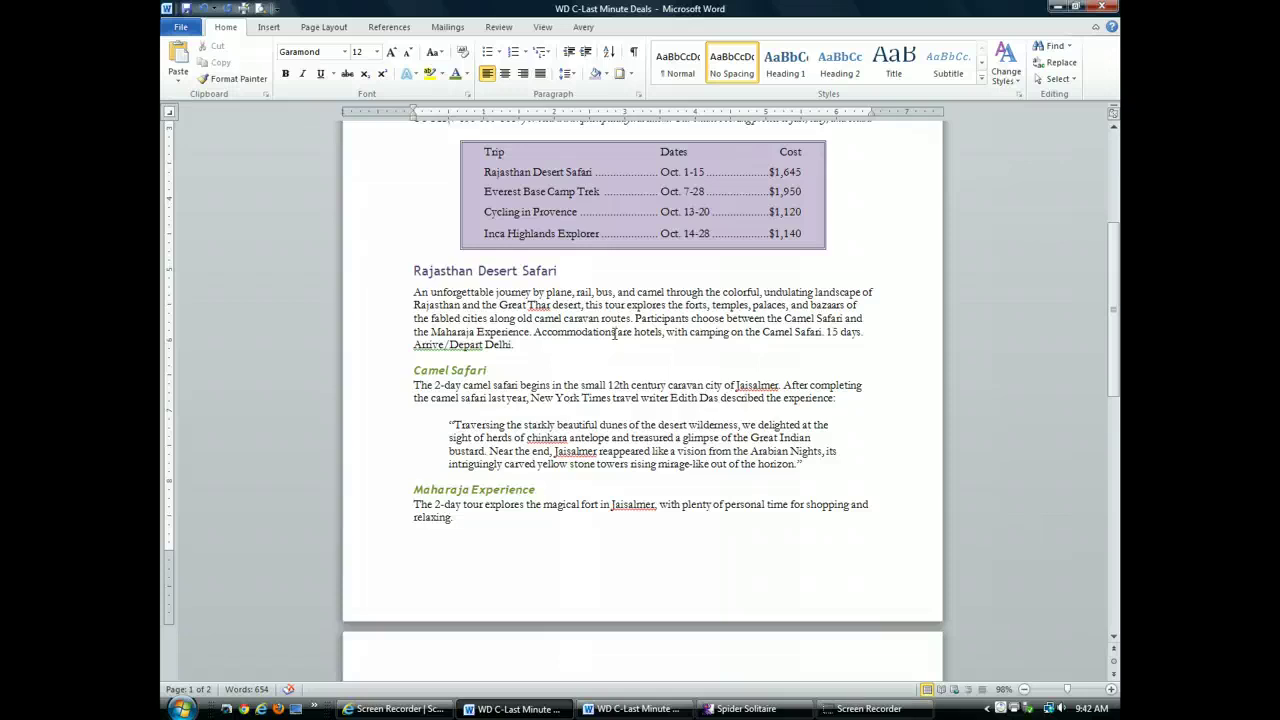
# Step: Make all the text in the bordered trip list bold
pyautogui.moveTo(366, 156); pyautogui.dragTo(374, 240)
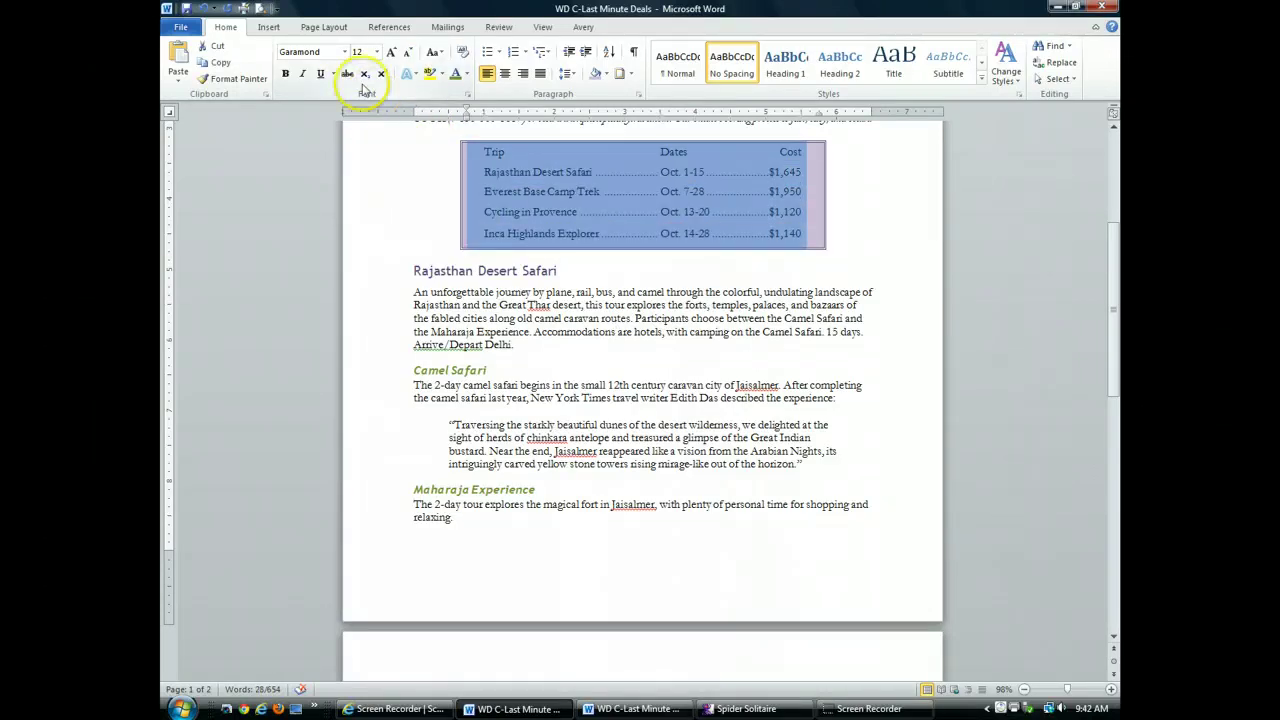
pyautogui.click(285, 76)
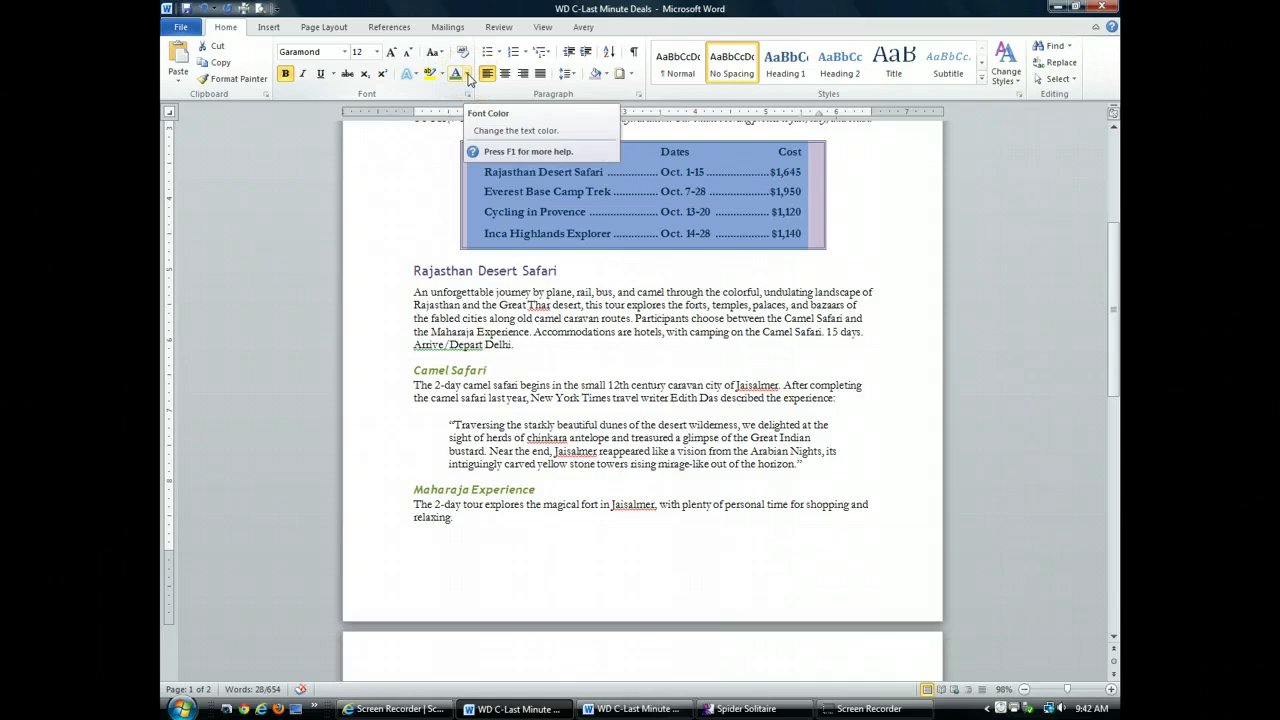
# Step: Change the font color of the bordered trip list text to Purple, Accent 4, Darker 25%
pyautogui.click(468, 76)
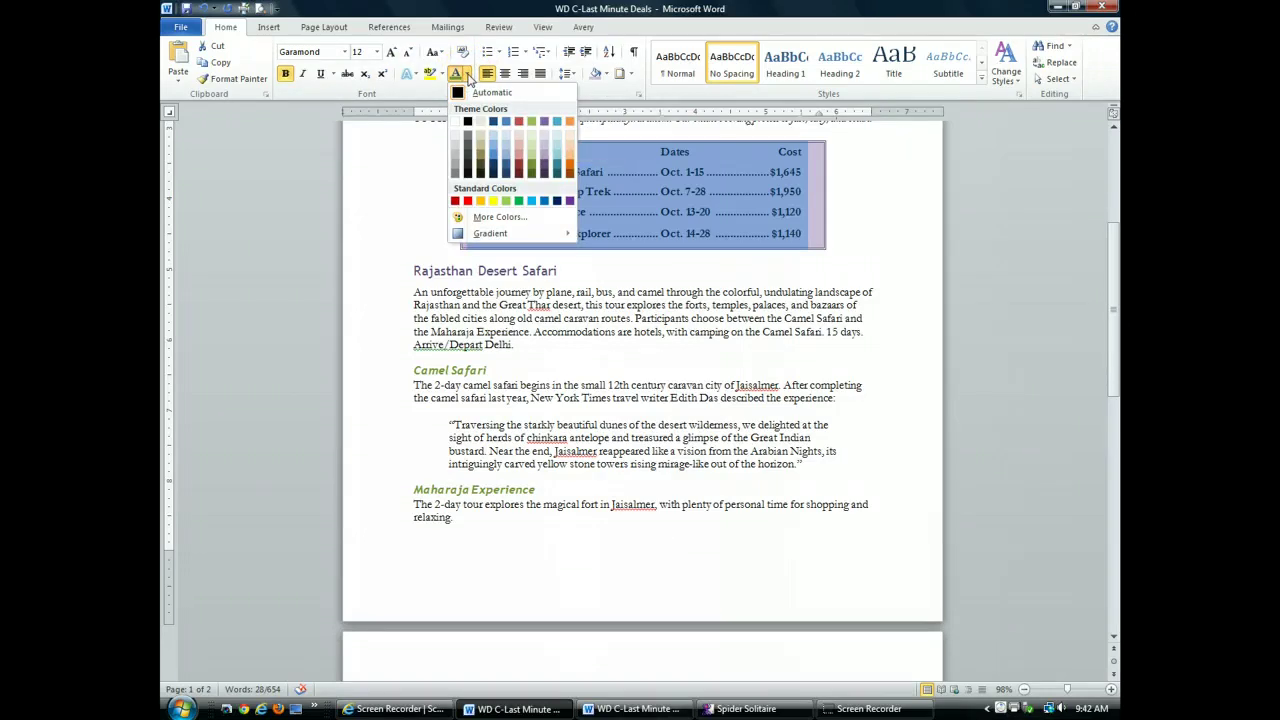
pyautogui.click(548, 172)
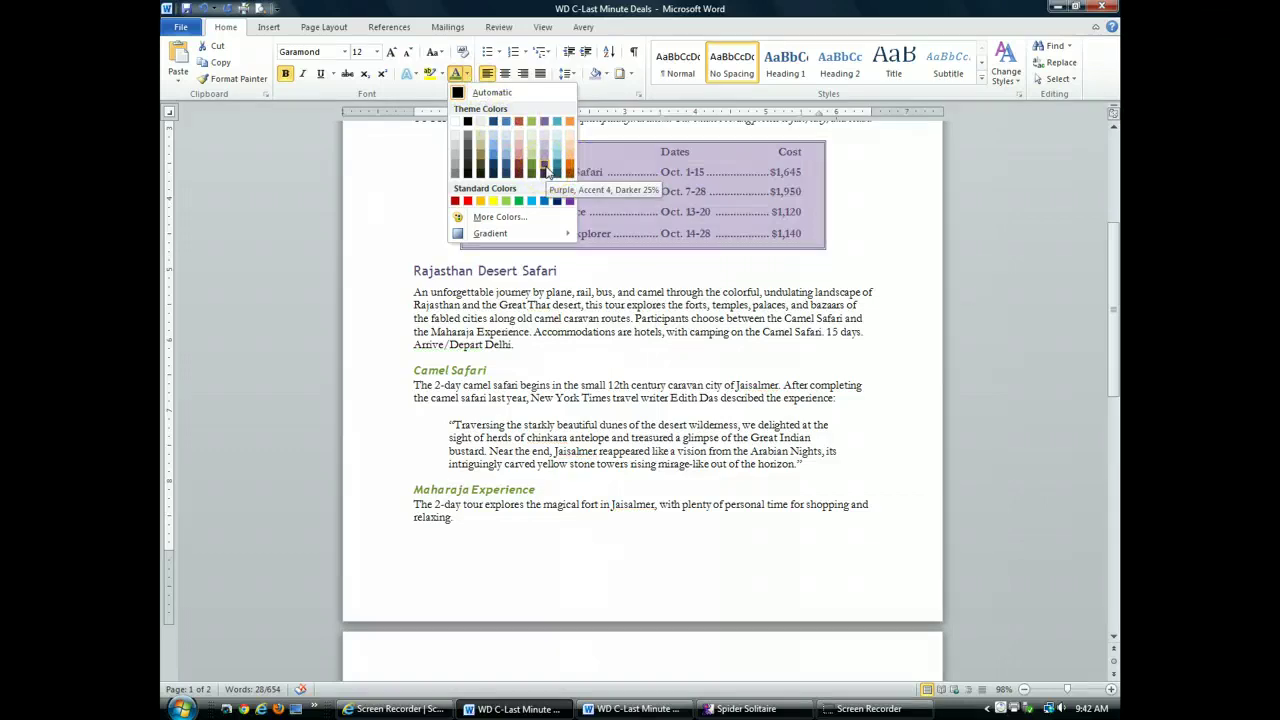
pyautogui.click(548, 172)
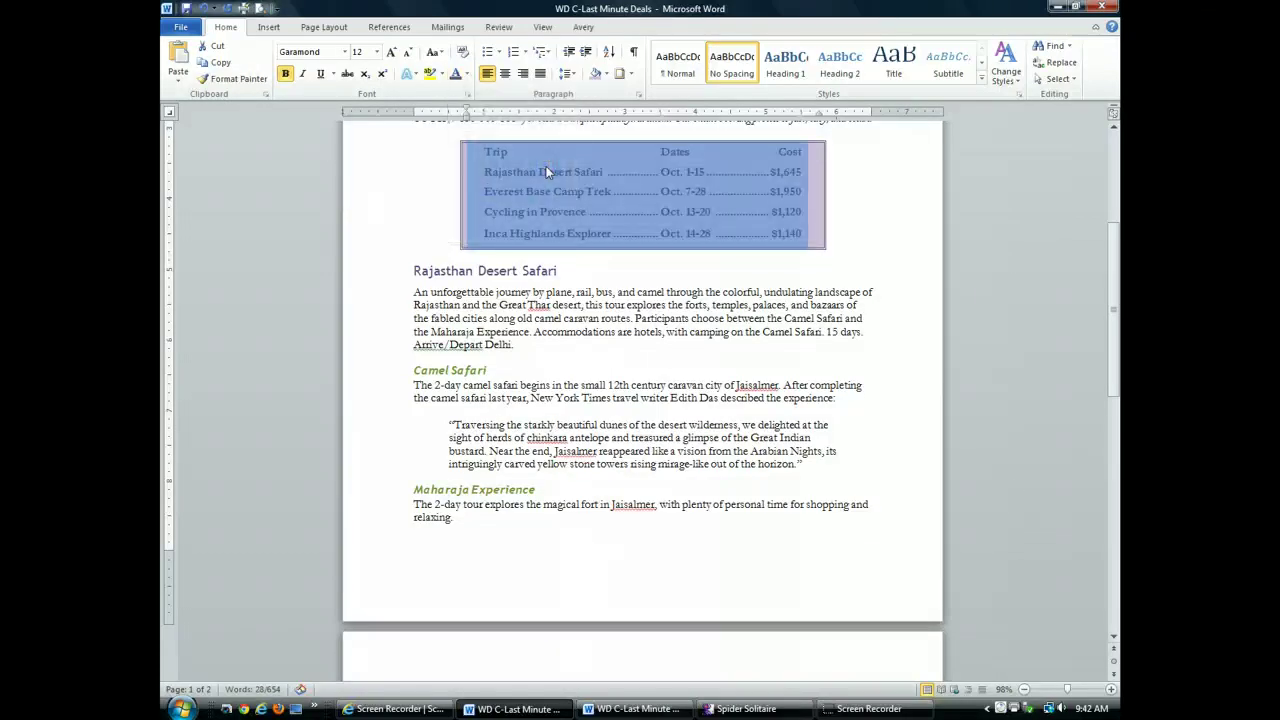
pyautogui.click(442, 210)
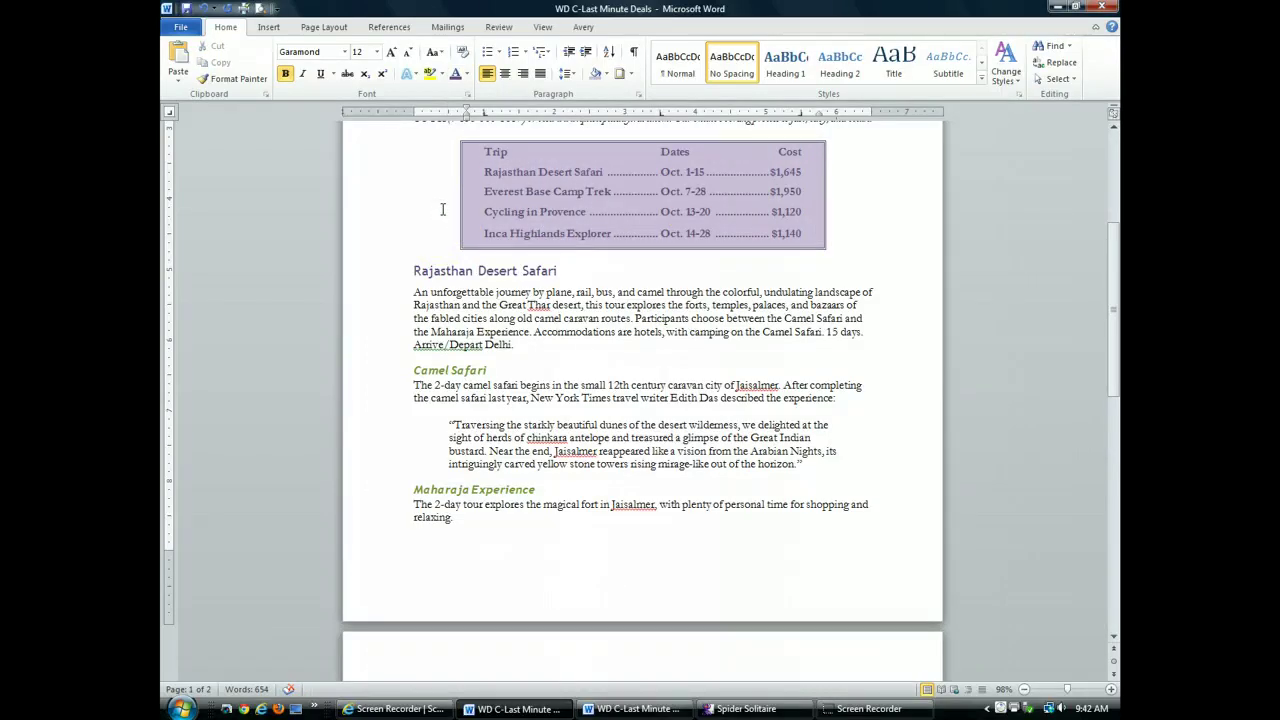
# Step: Choose font size 14 for the trip list's heading row with Trip, Dates and Cost
pyautogui.click(495, 147)
pyautogui.click(684, 152)
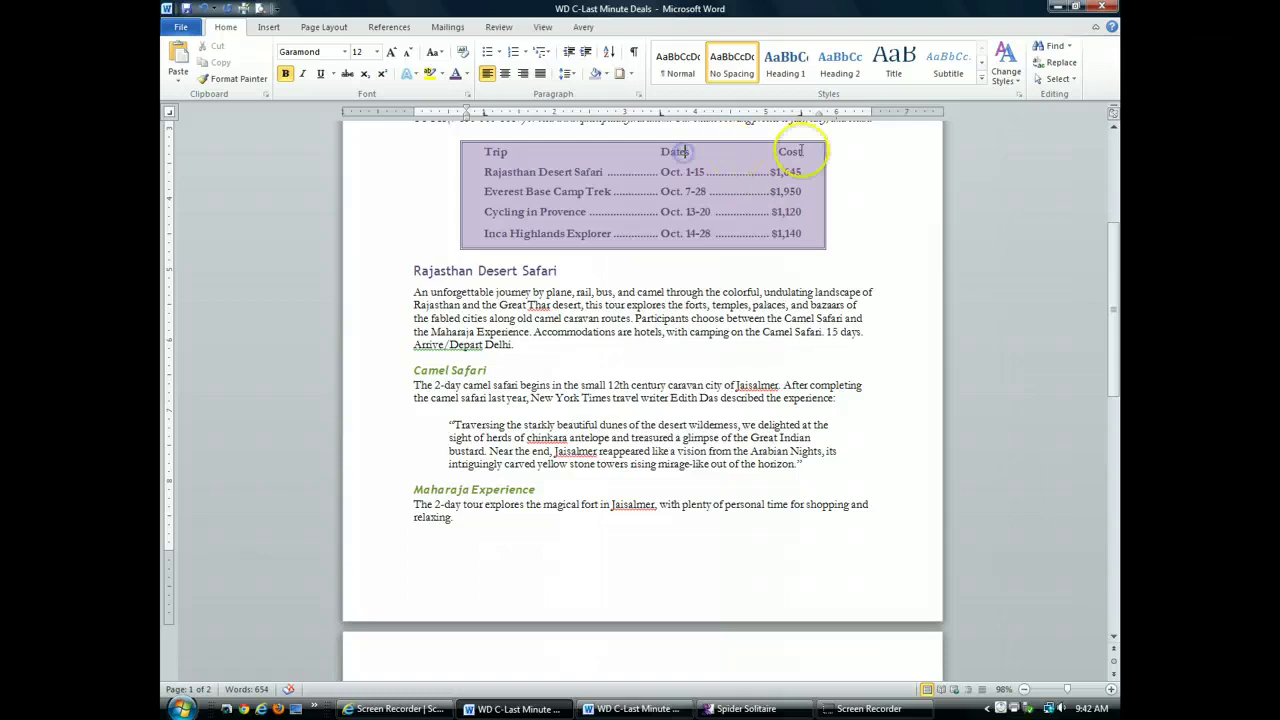
pyautogui.click(801, 150)
pyautogui.click(369, 156)
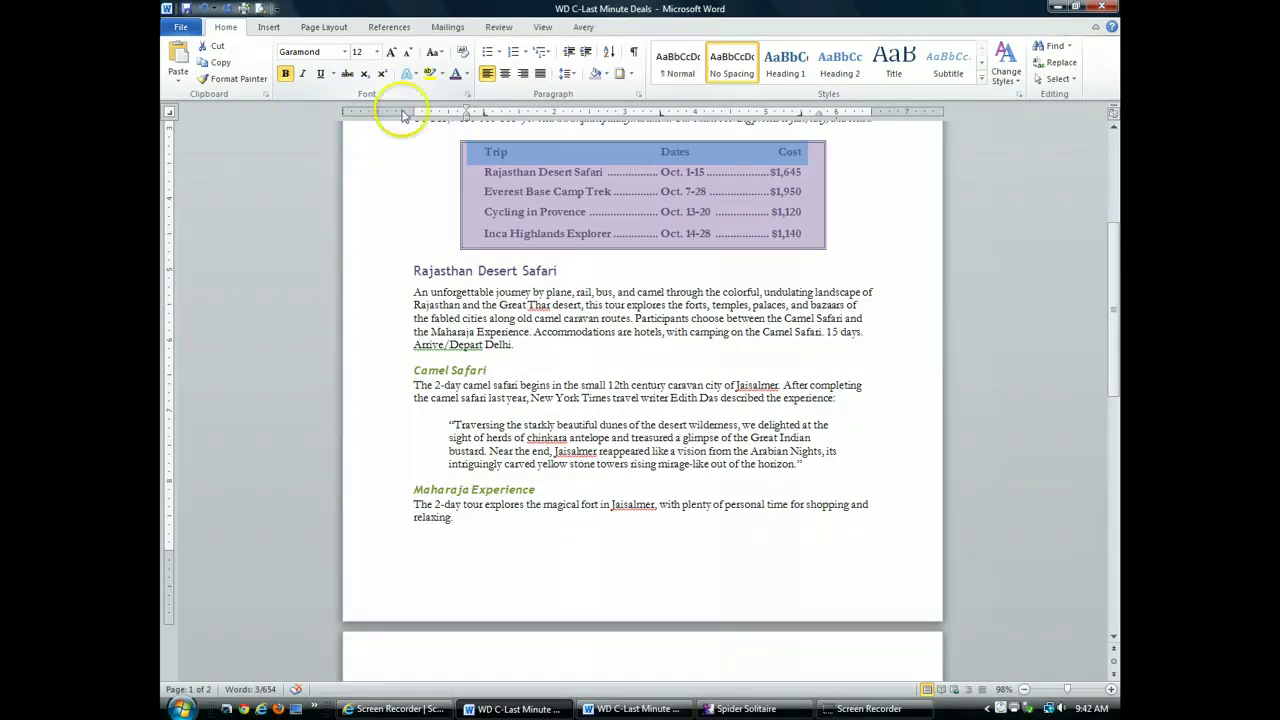
pyautogui.click(467, 94)
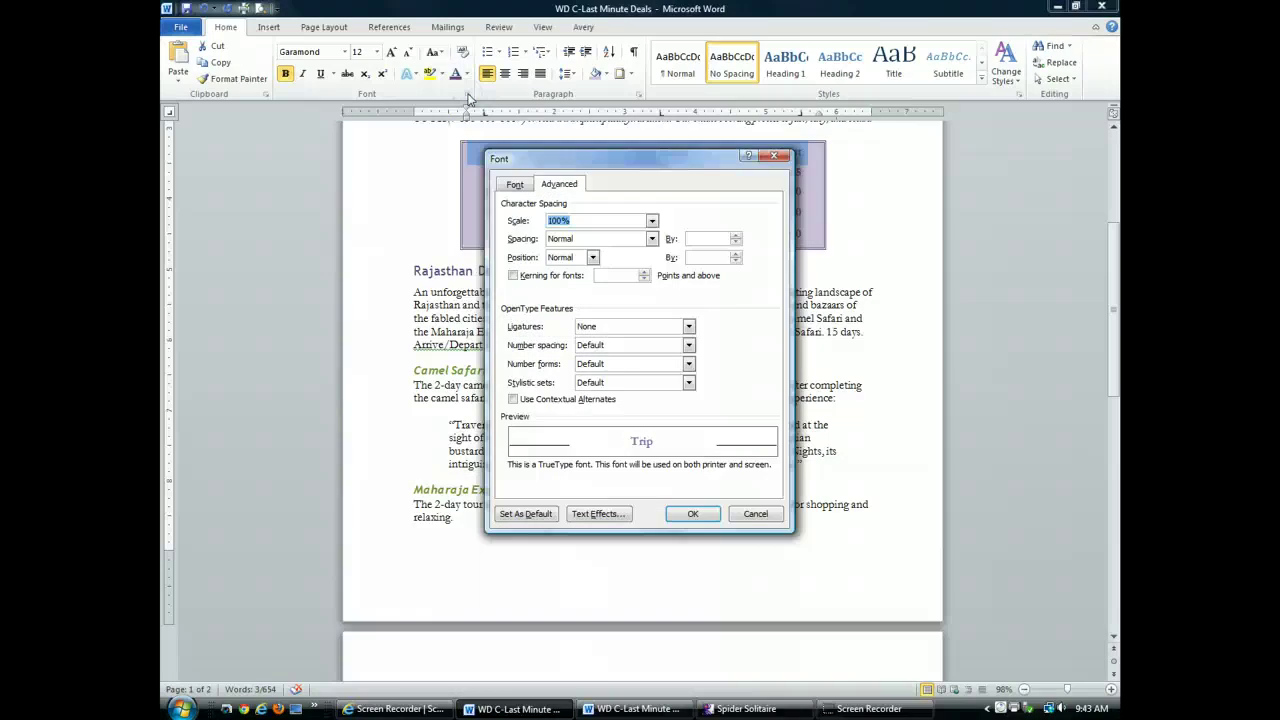
pyautogui.click(516, 185)
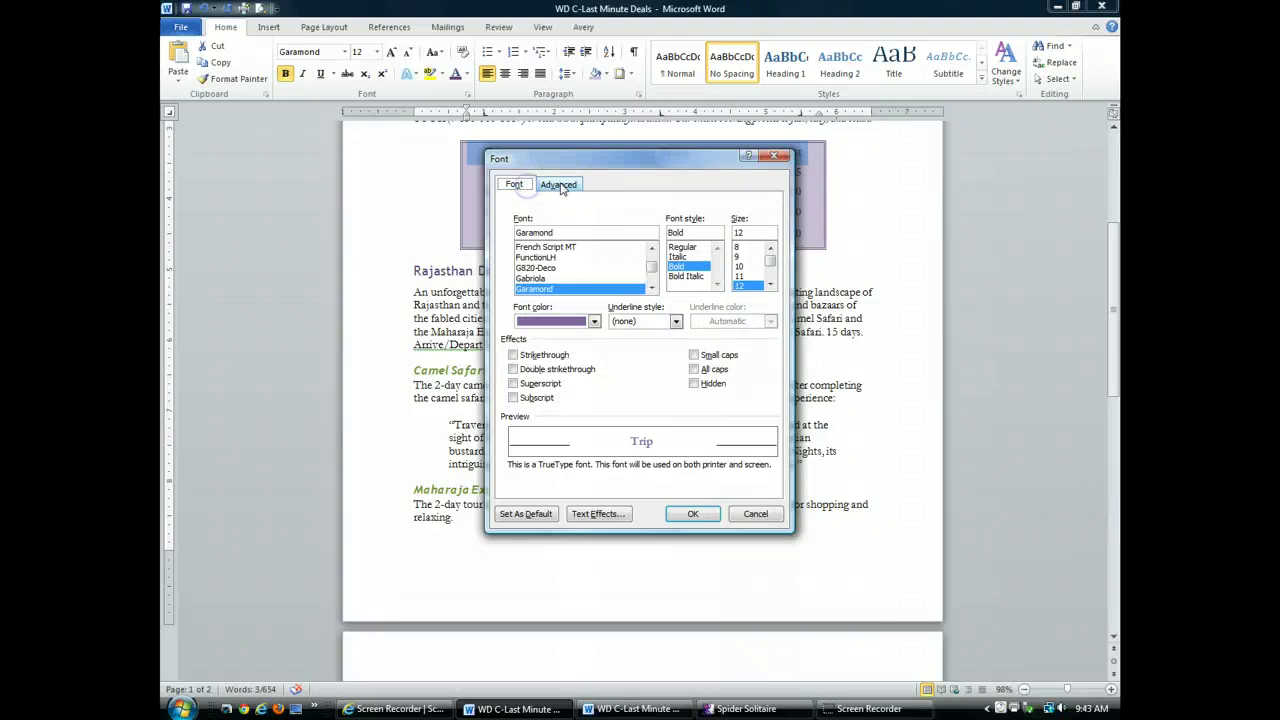
pyautogui.click(558, 184)
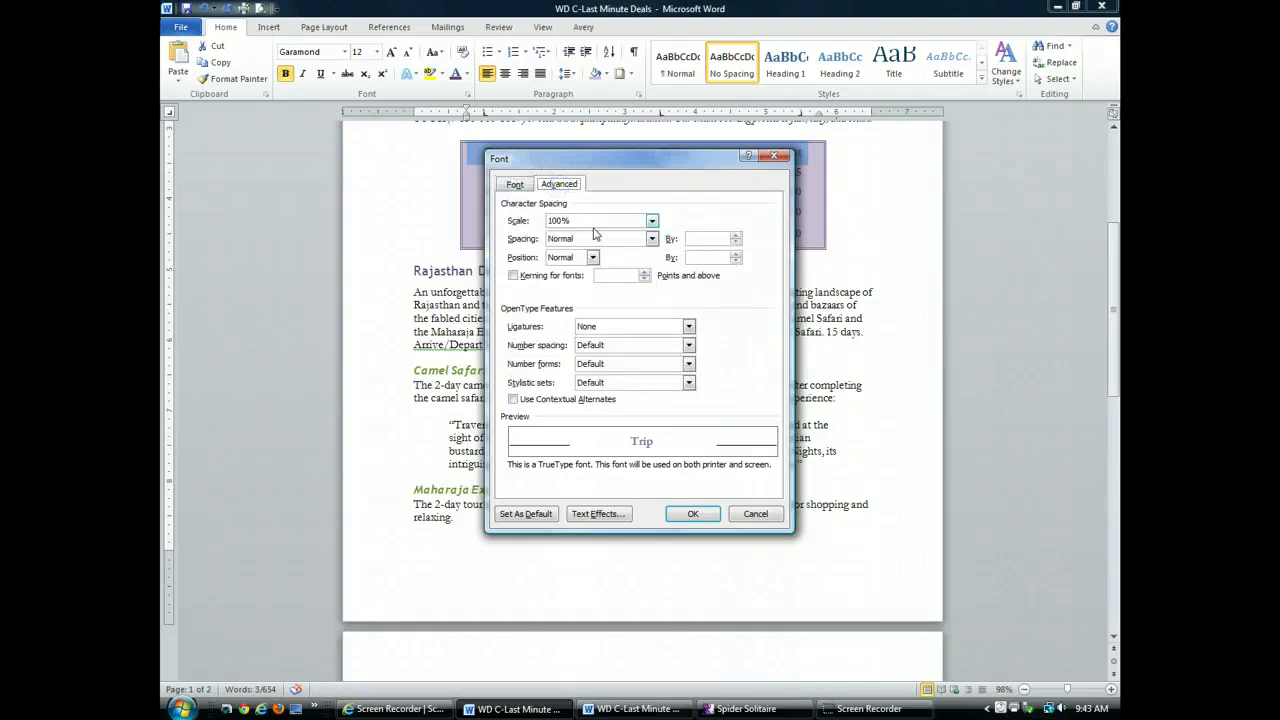
pyautogui.click(516, 186)
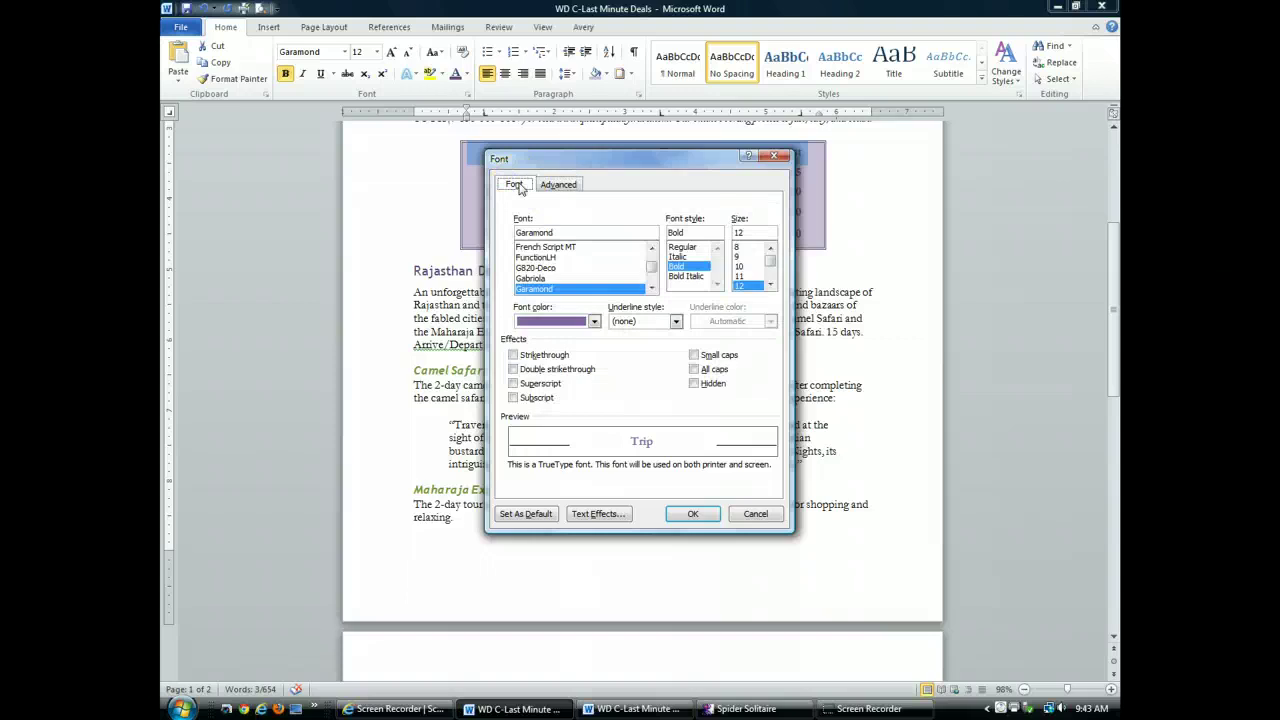
pyautogui.click(771, 286)
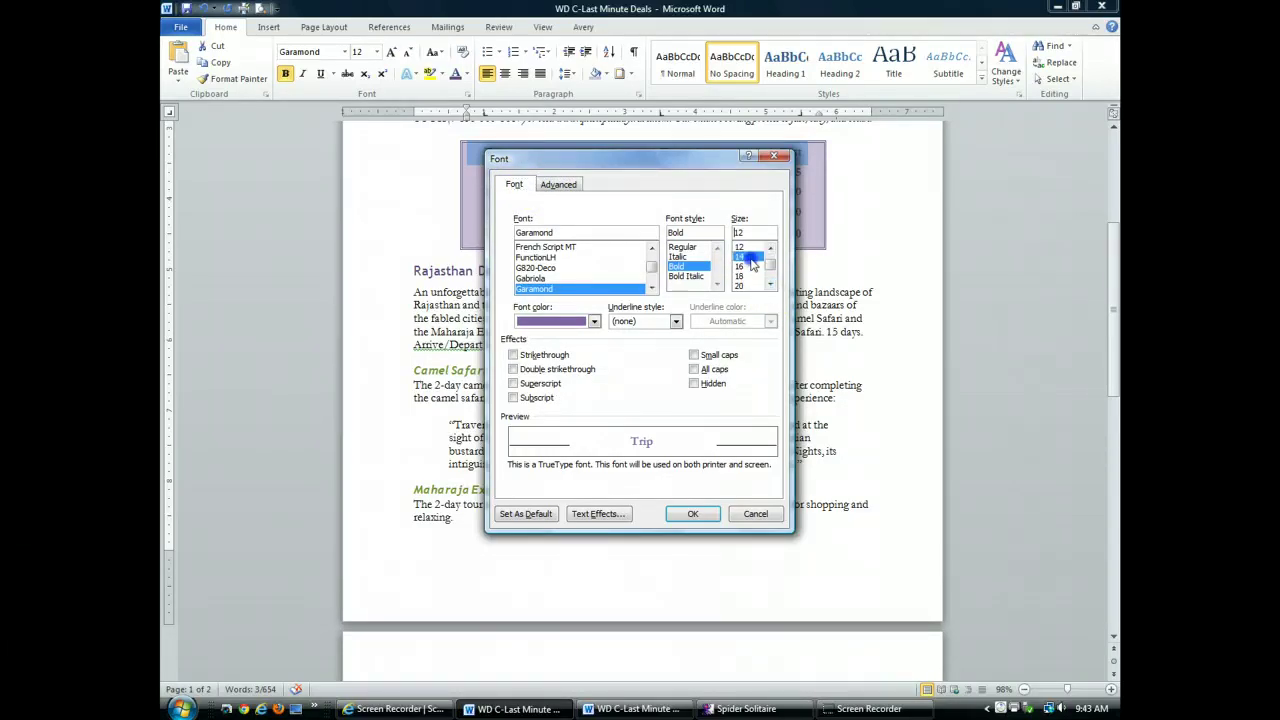
pyautogui.click(751, 257)
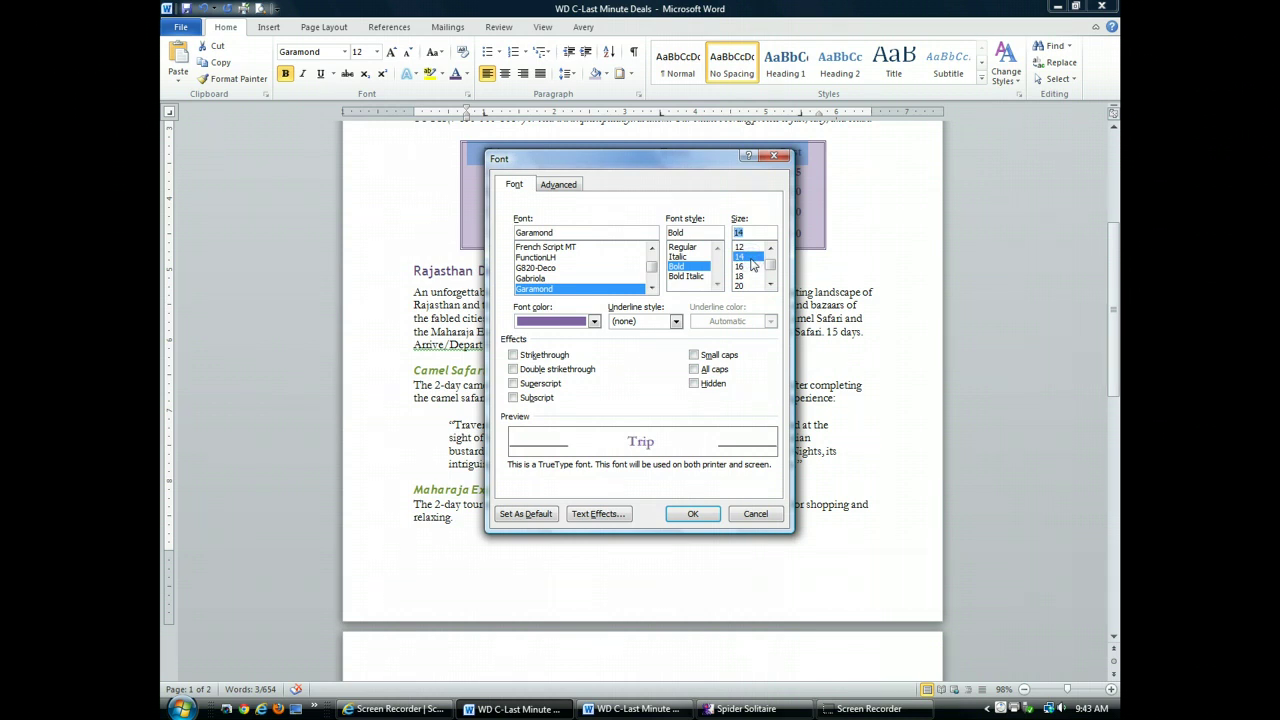
# Step: Give the heading row the font color Olive Green, Accent 3, Darker 50% and small caps, and apply the font settings
pyautogui.click(594, 321)
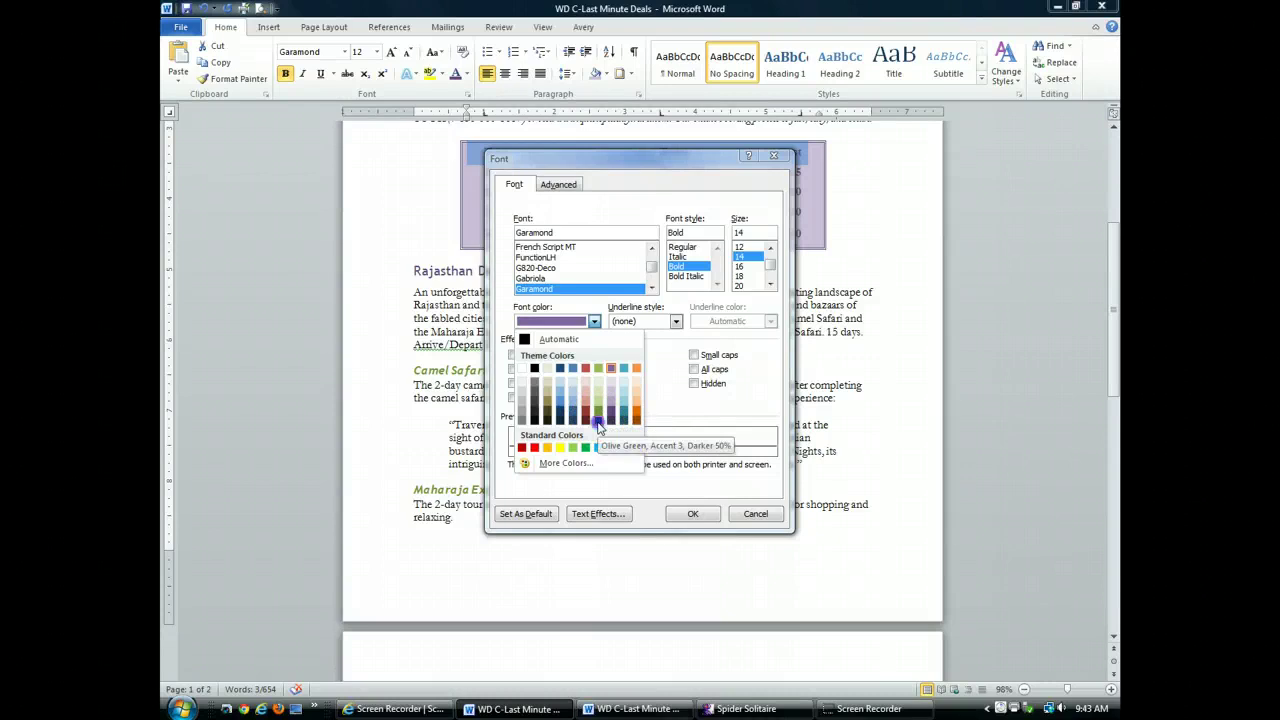
pyautogui.click(598, 420)
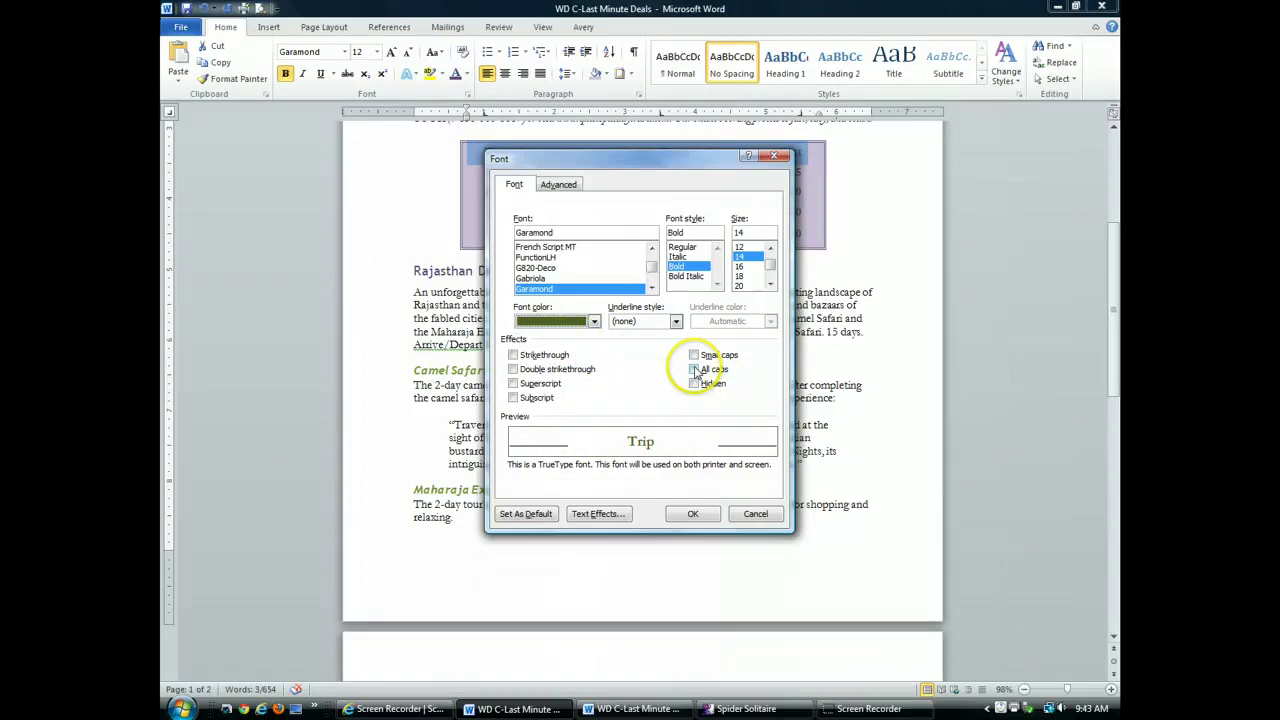
pyautogui.click(695, 357)
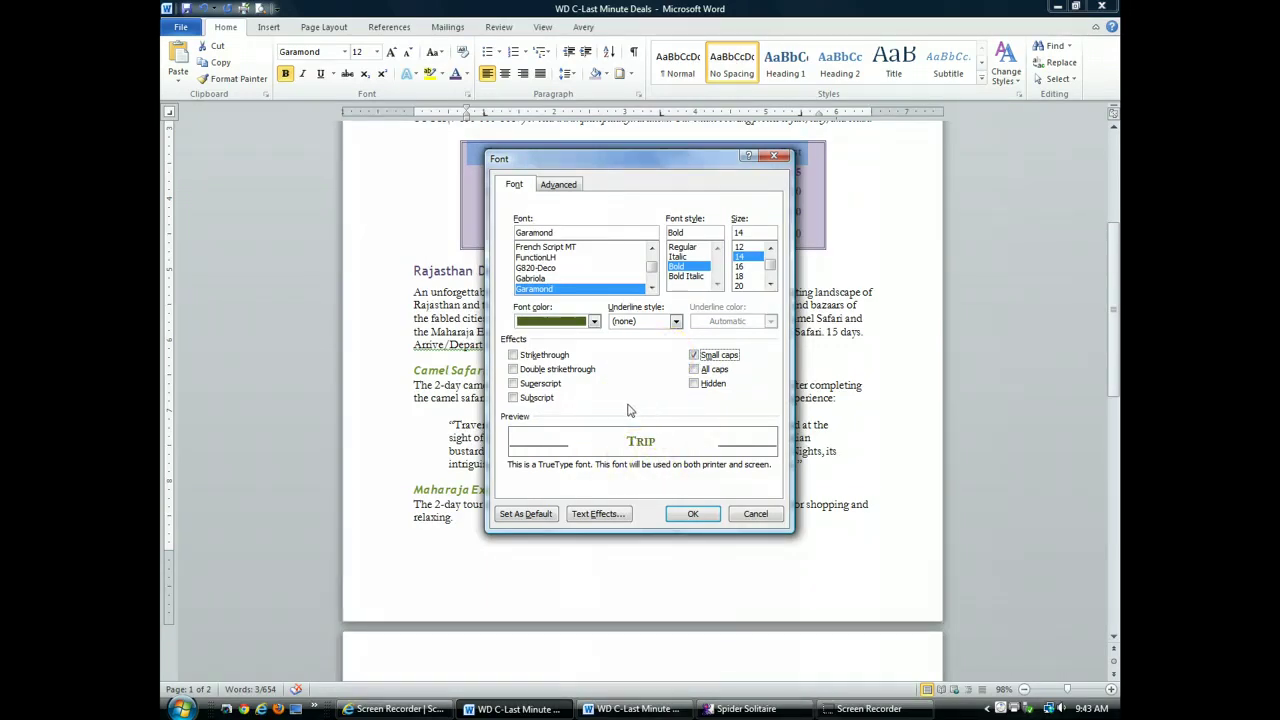
pyautogui.click(693, 514)
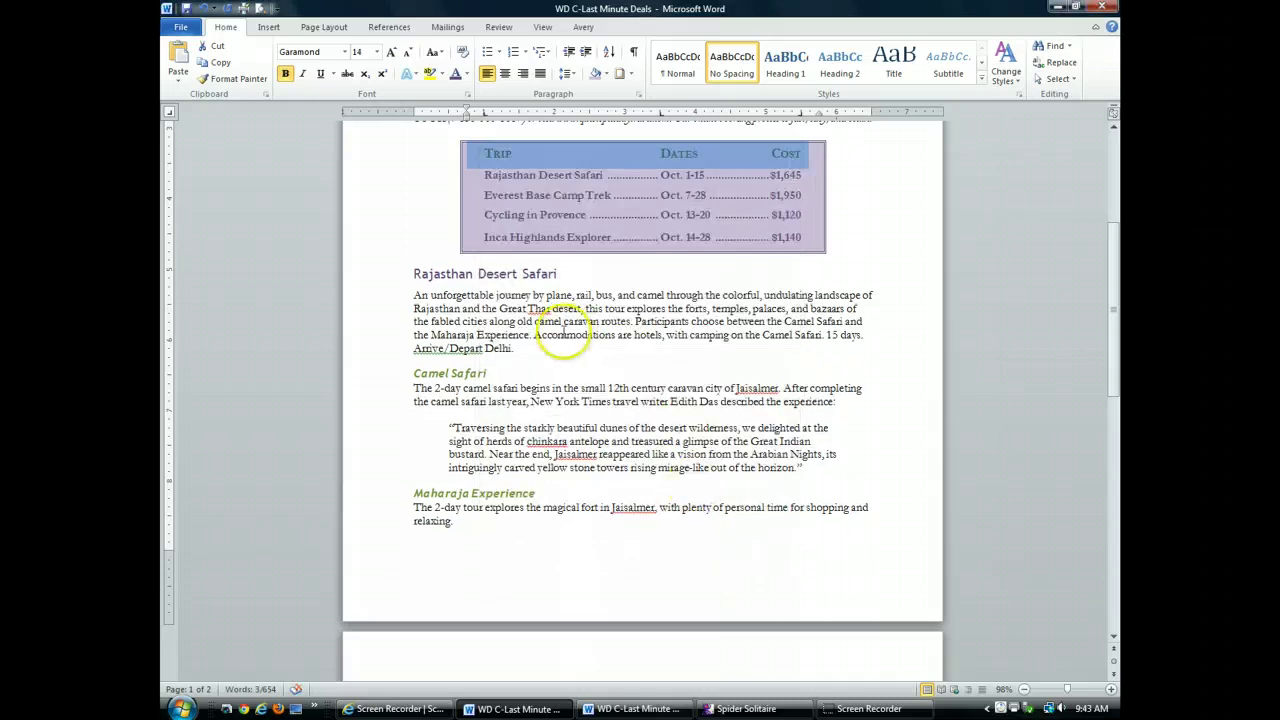
pyautogui.click(558, 323)
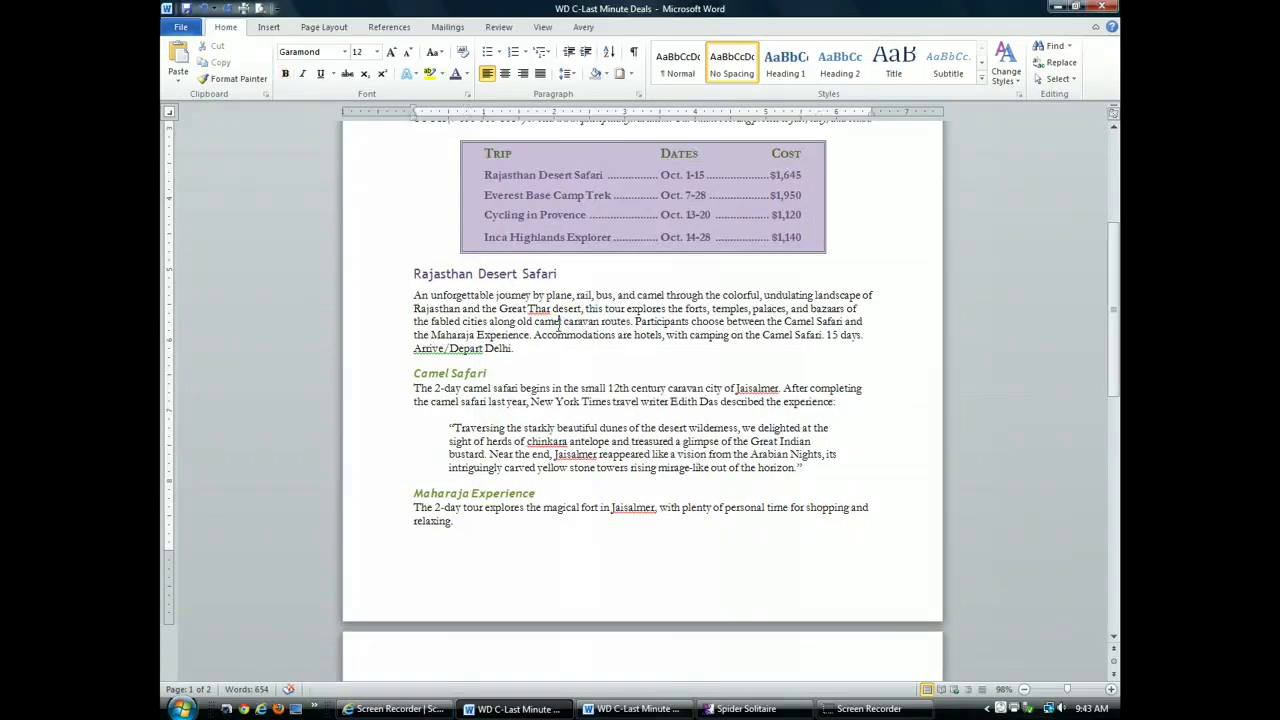